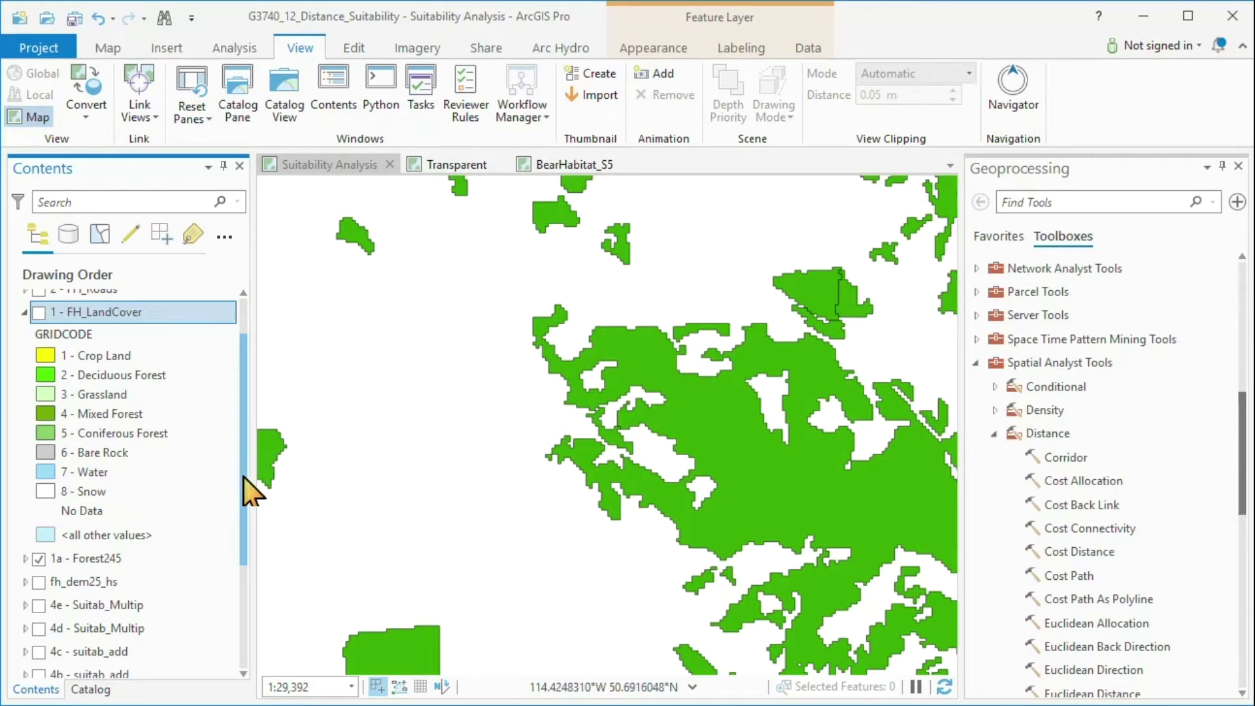
Step: Turn on the FH_Roads and FH_Rivers2 line layers over the Forest245 map
drag(246, 474, 246, 422)
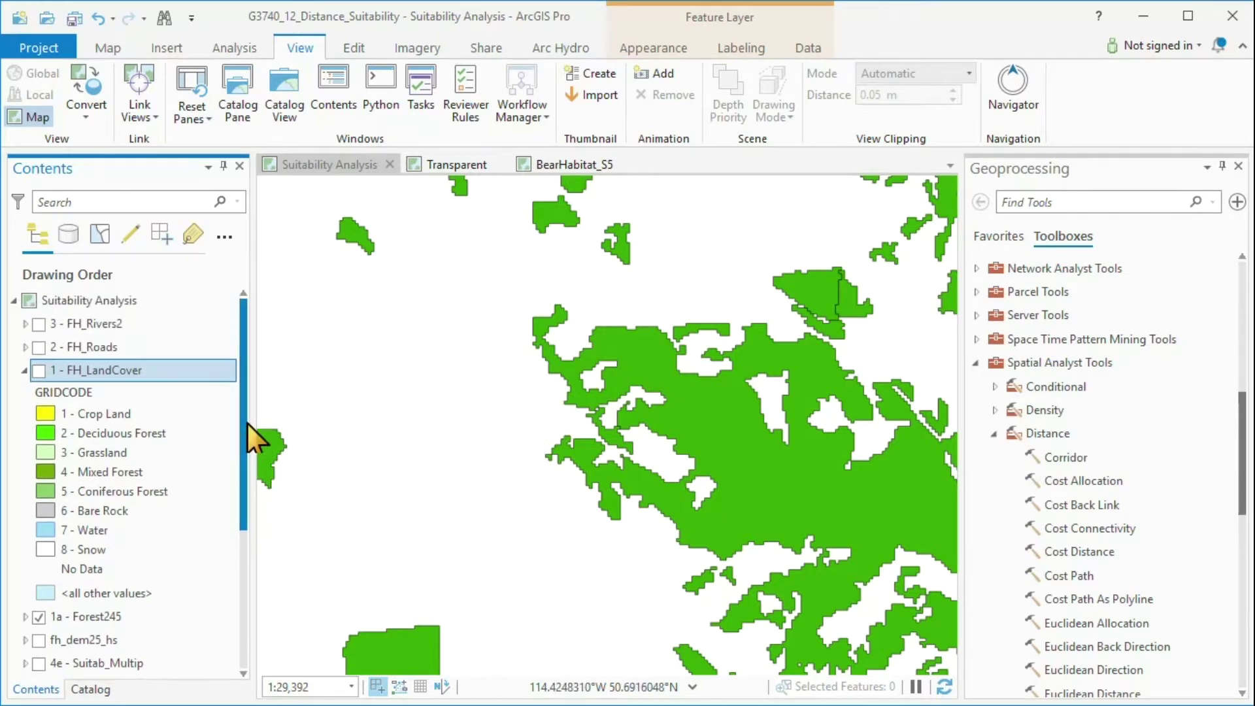
click(39, 347)
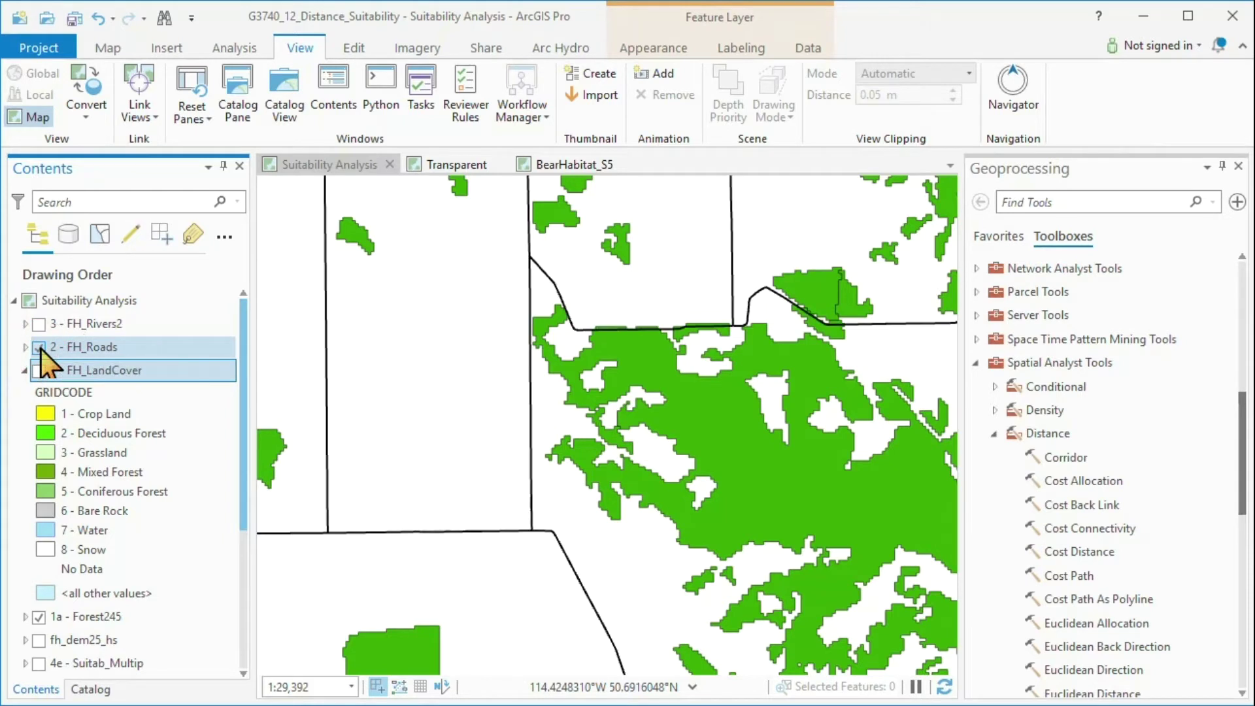
click(39, 347)
click(39, 324)
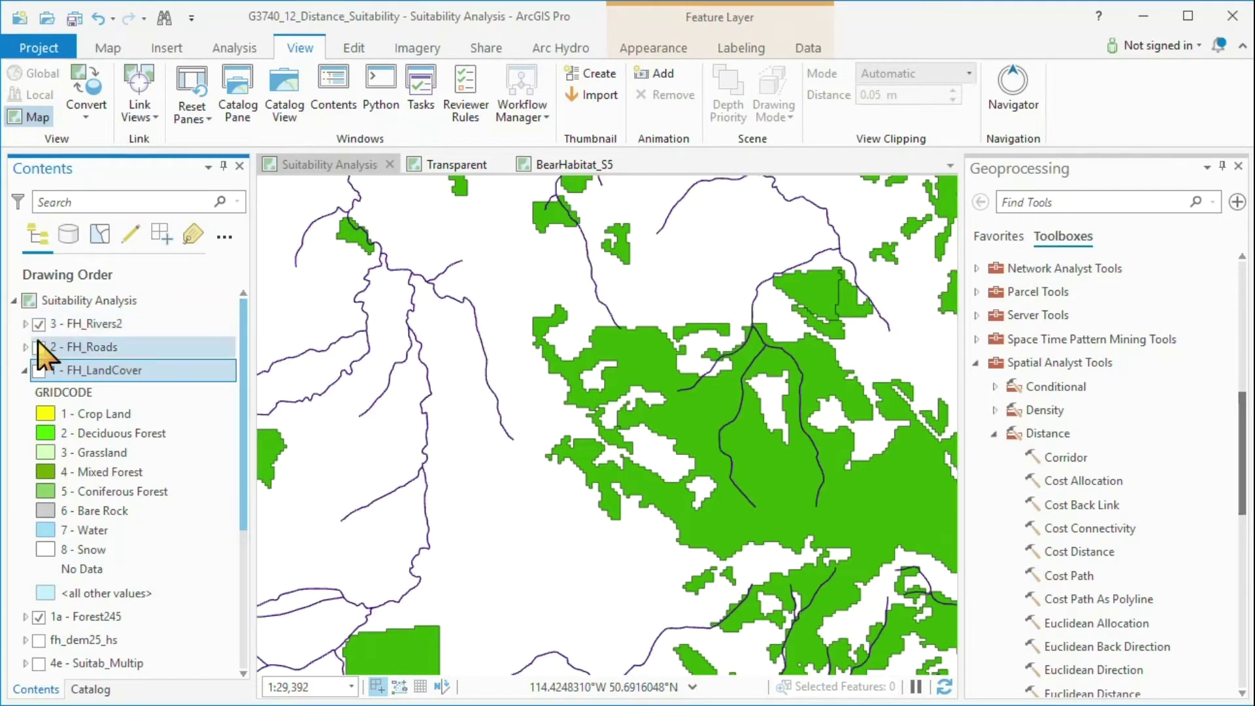
click(39, 347)
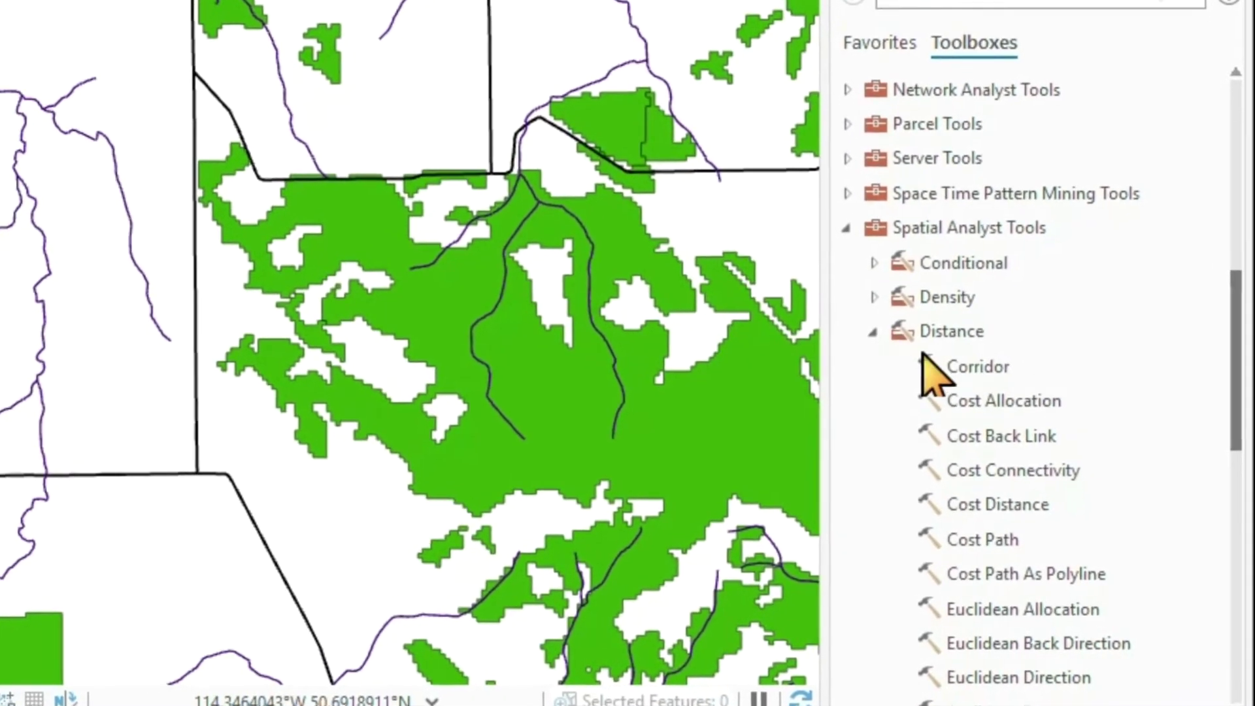
drag(1236, 273, 1236, 330)
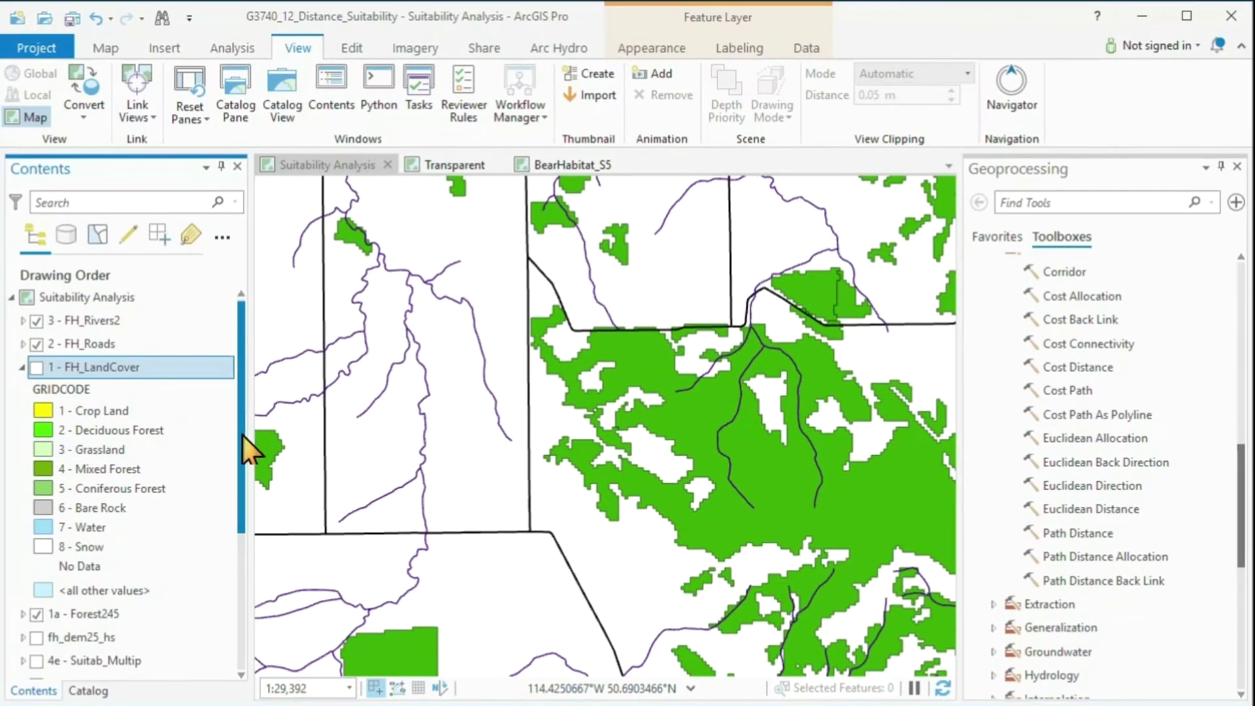
drag(244, 437, 239, 597)
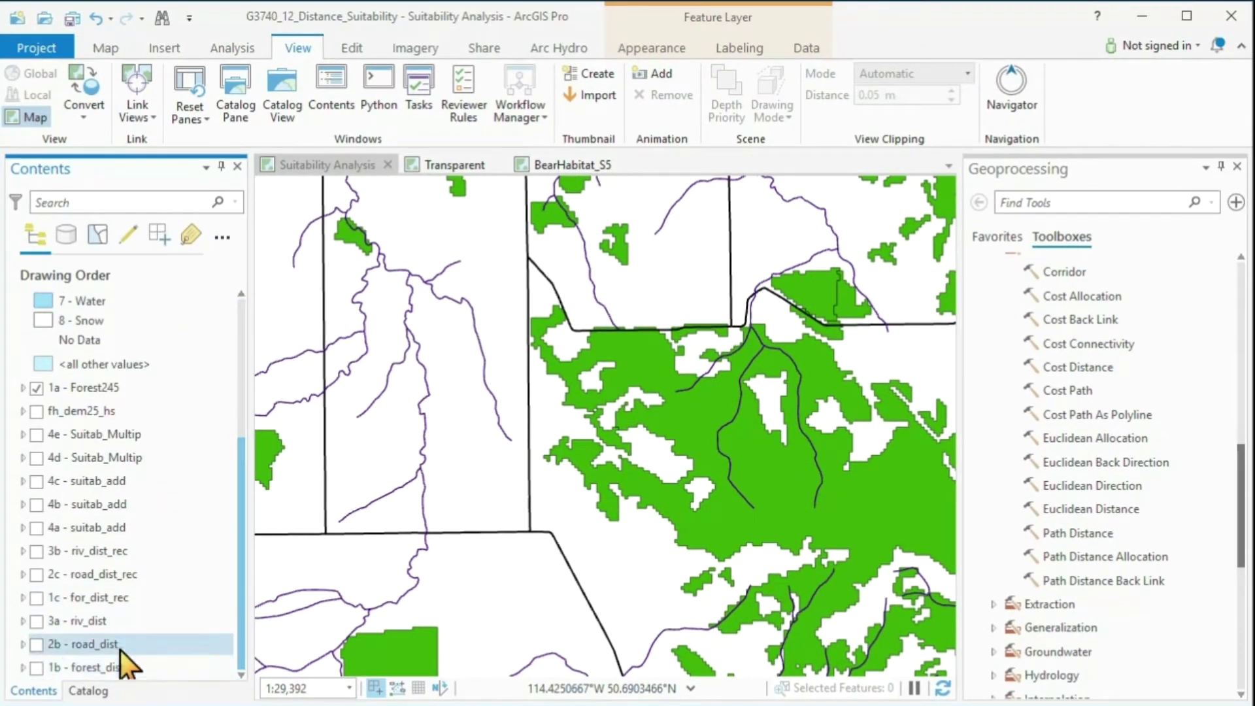
Step: Show the 1b - forest_dist raster and expand its legend of ≤100 to ≤7200 classes
click(36, 667)
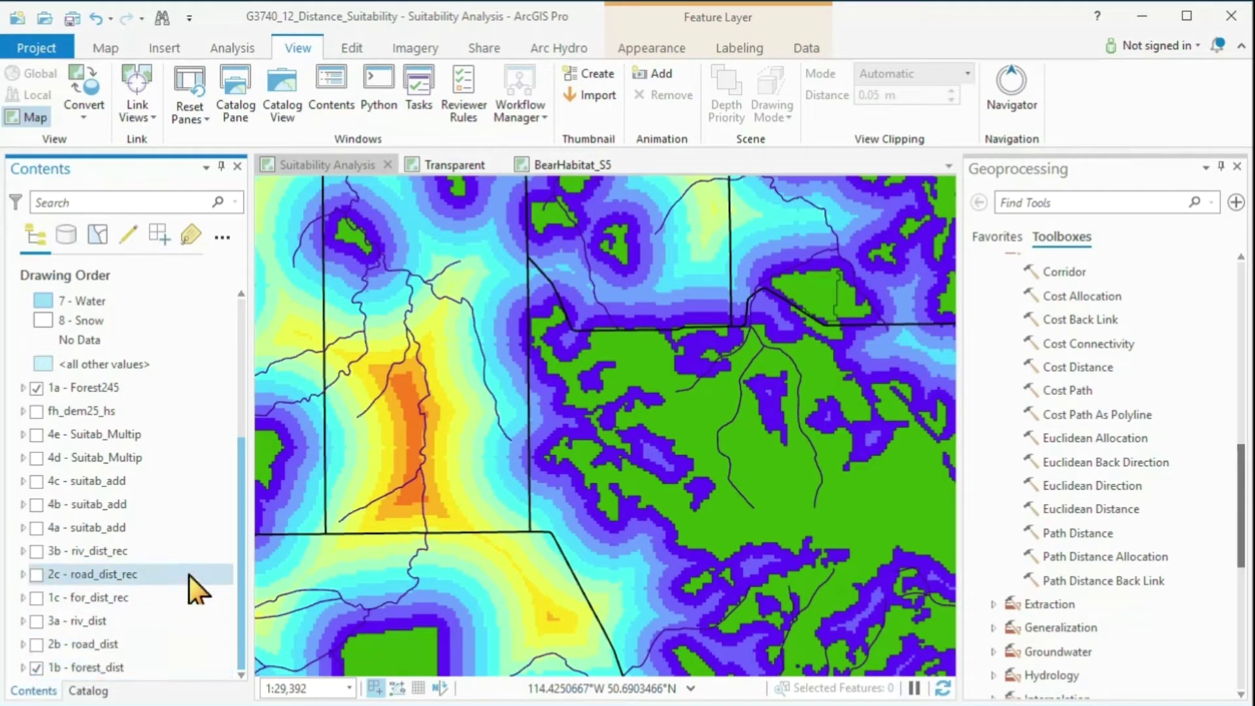
click(24, 668)
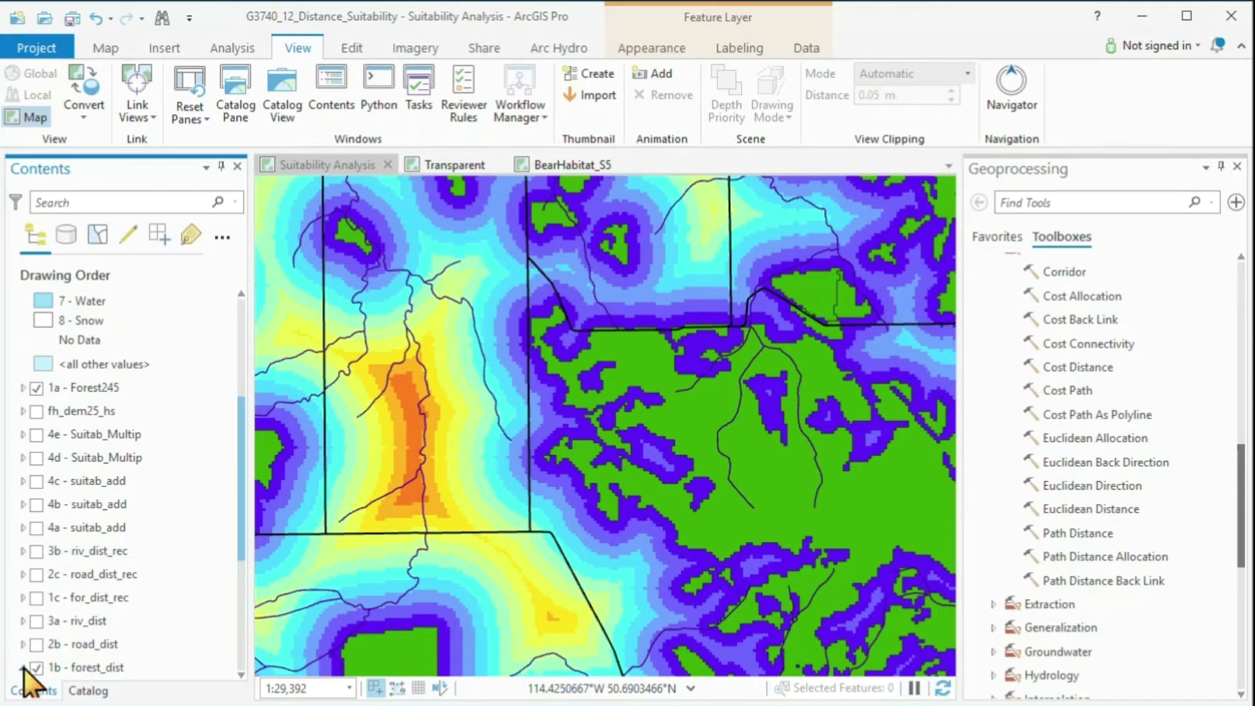
drag(246, 509, 244, 622)
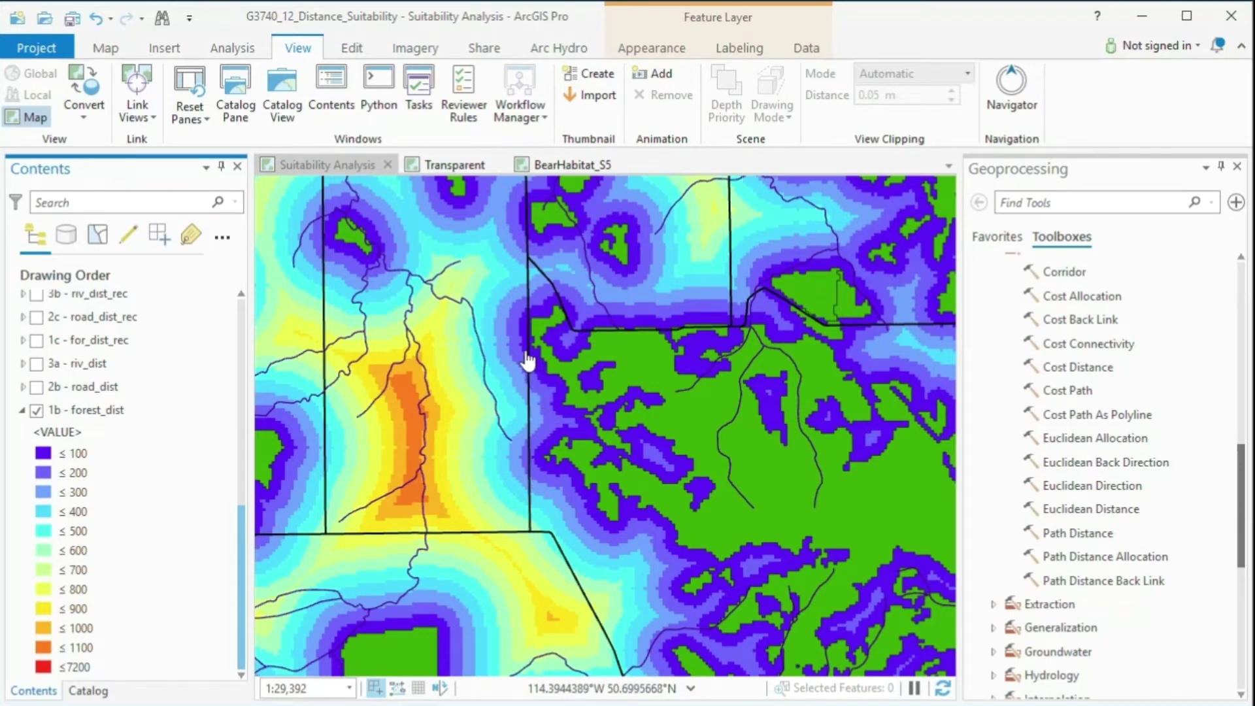
Step: Zoom in and read forest_dist pixel values for cells near the road, from 25 at the forest edge
scroll(536, 359, up, 10)
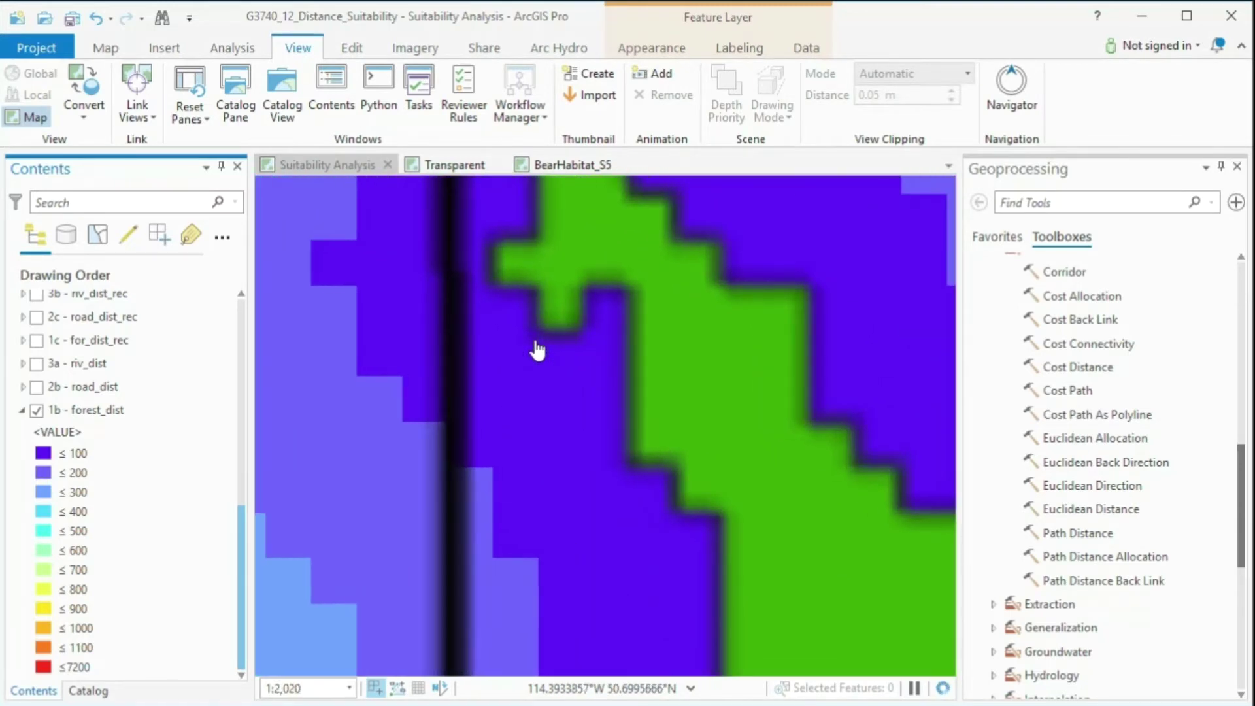
drag(415, 345, 692, 510)
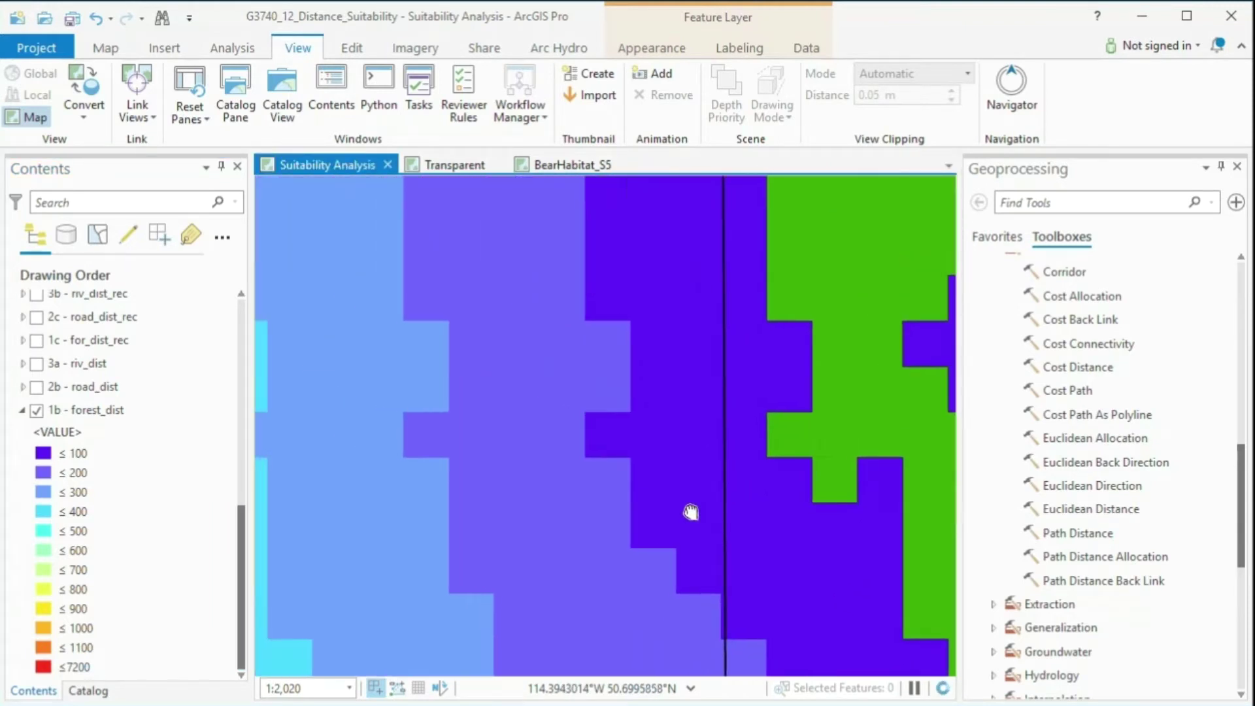
click(744, 430)
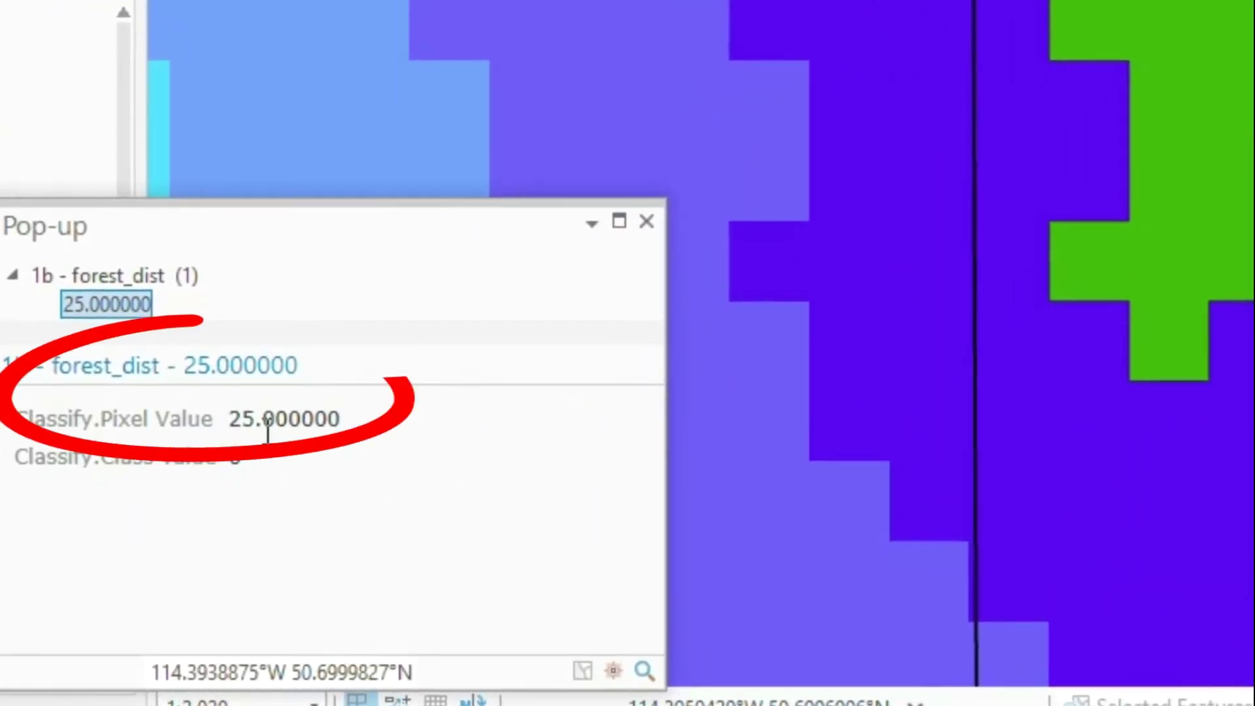
click(1009, 345)
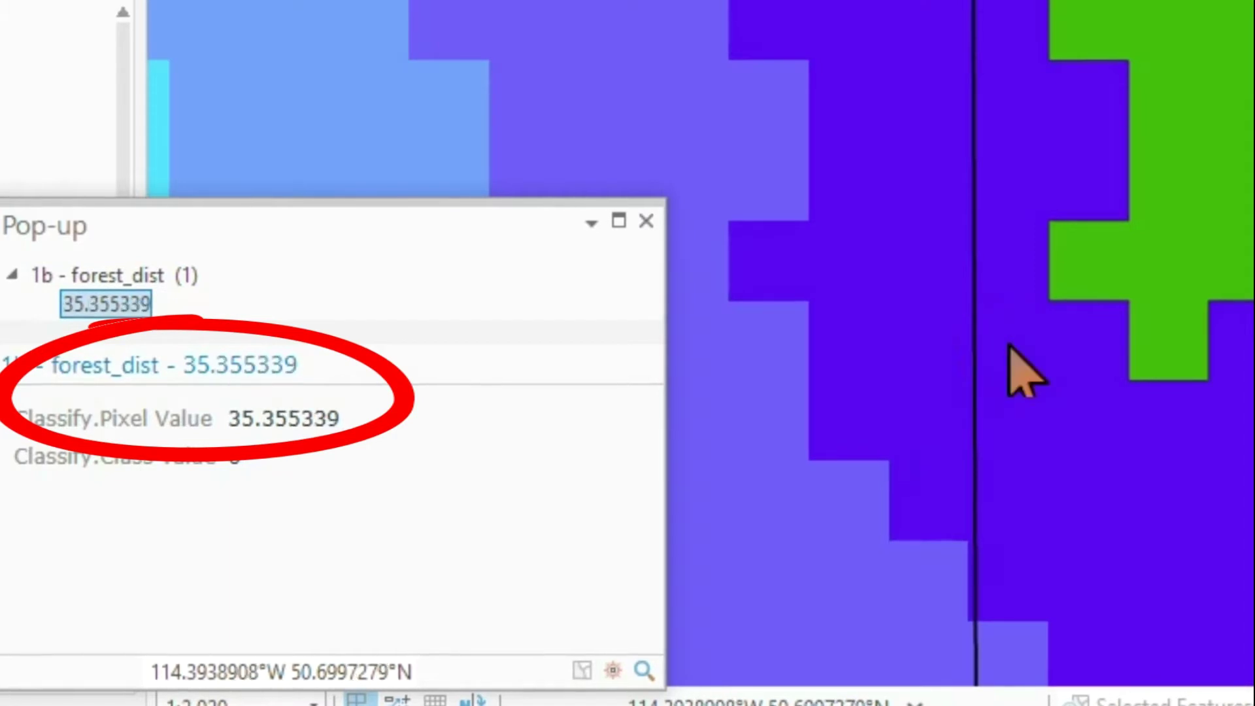
click(939, 418)
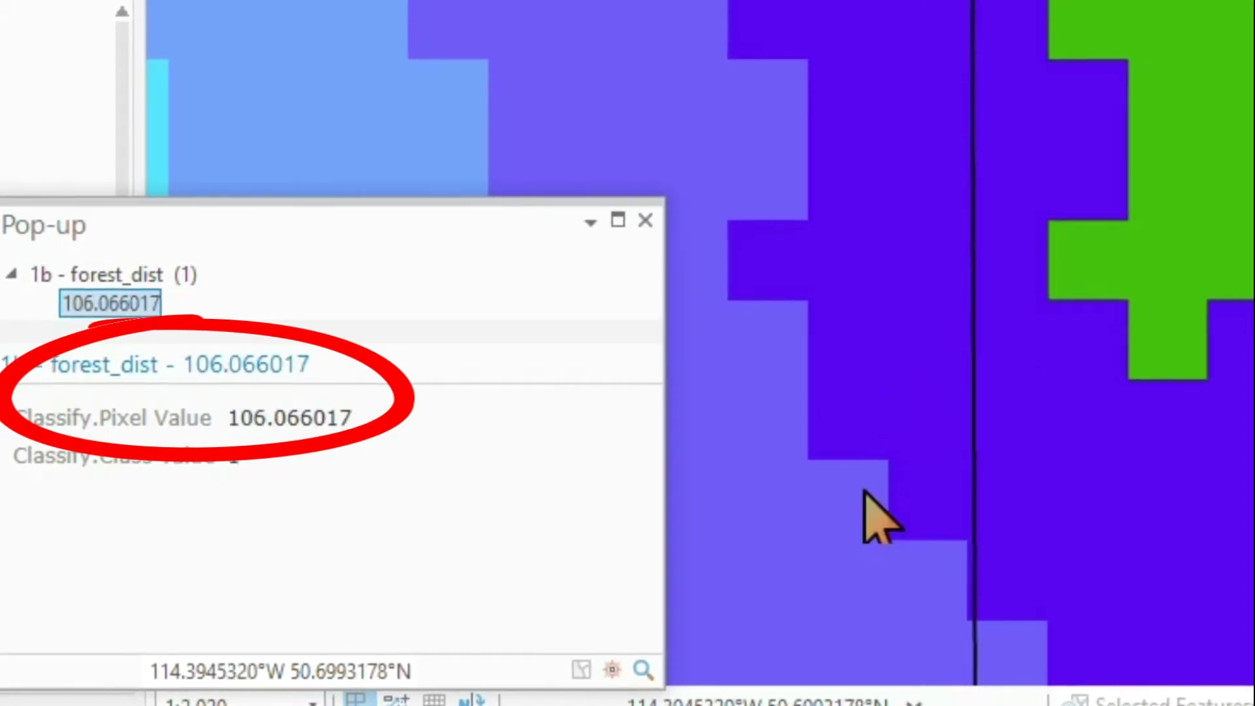
click(798, 572)
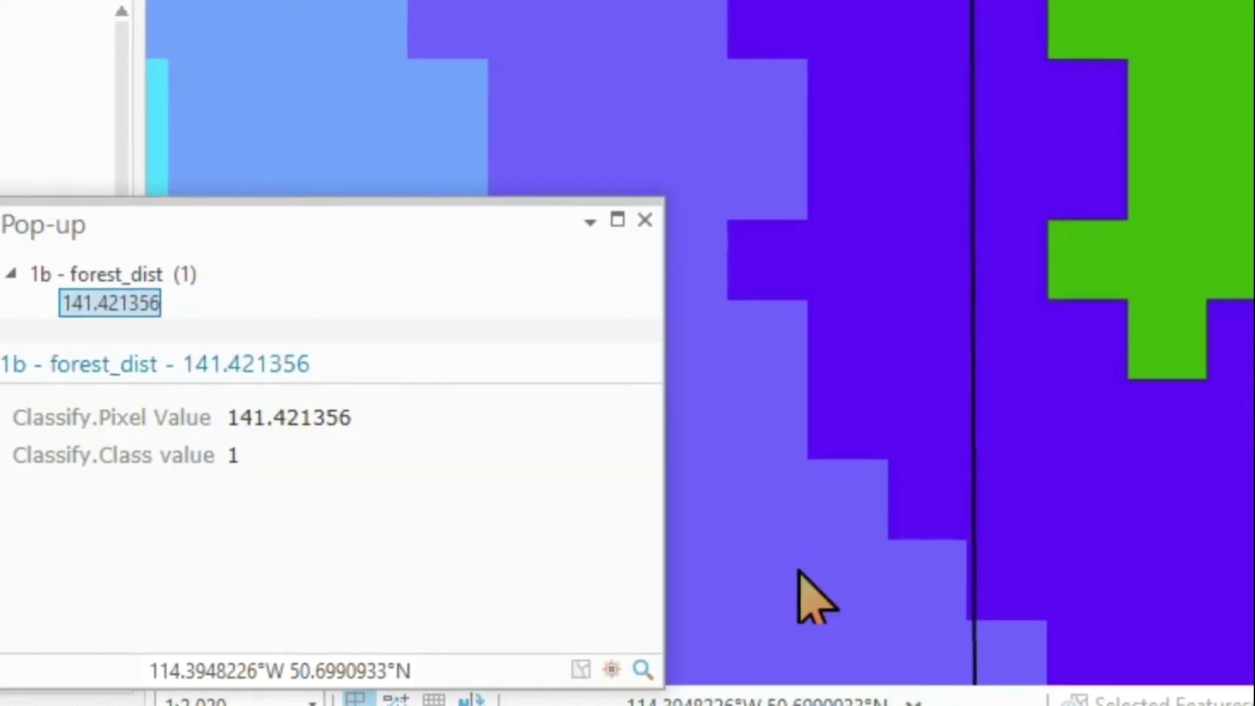
click(705, 585)
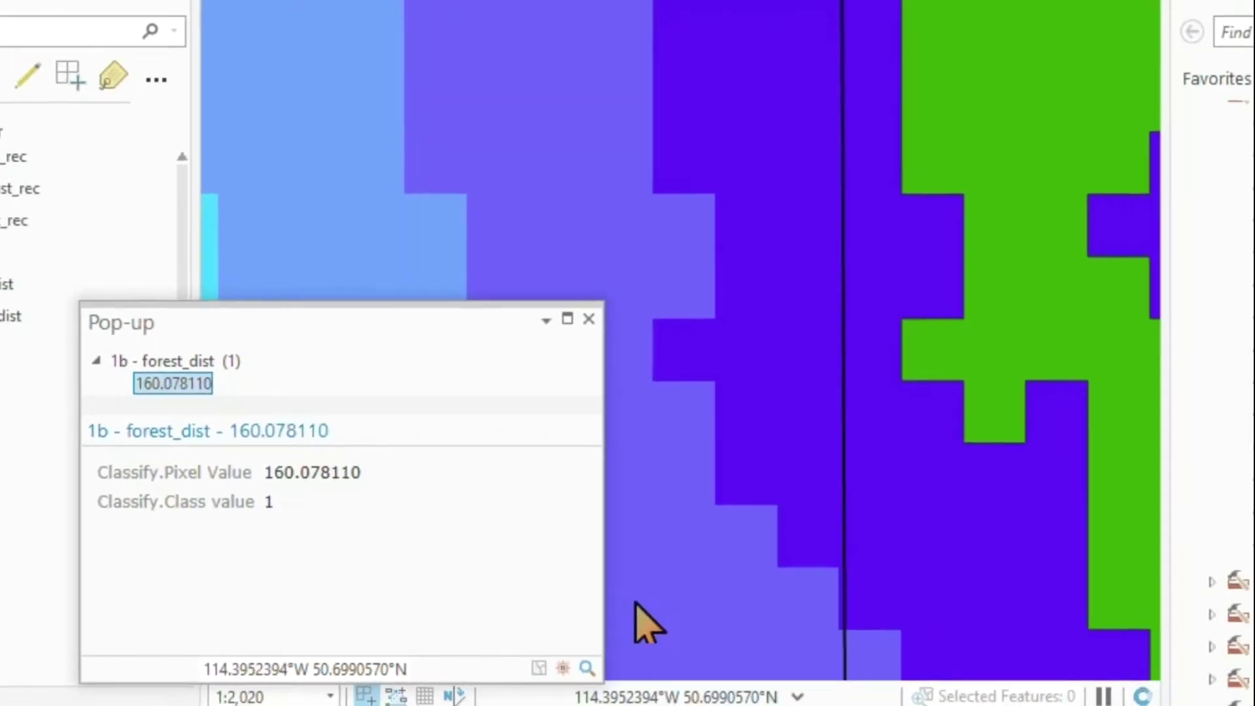
click(435, 229)
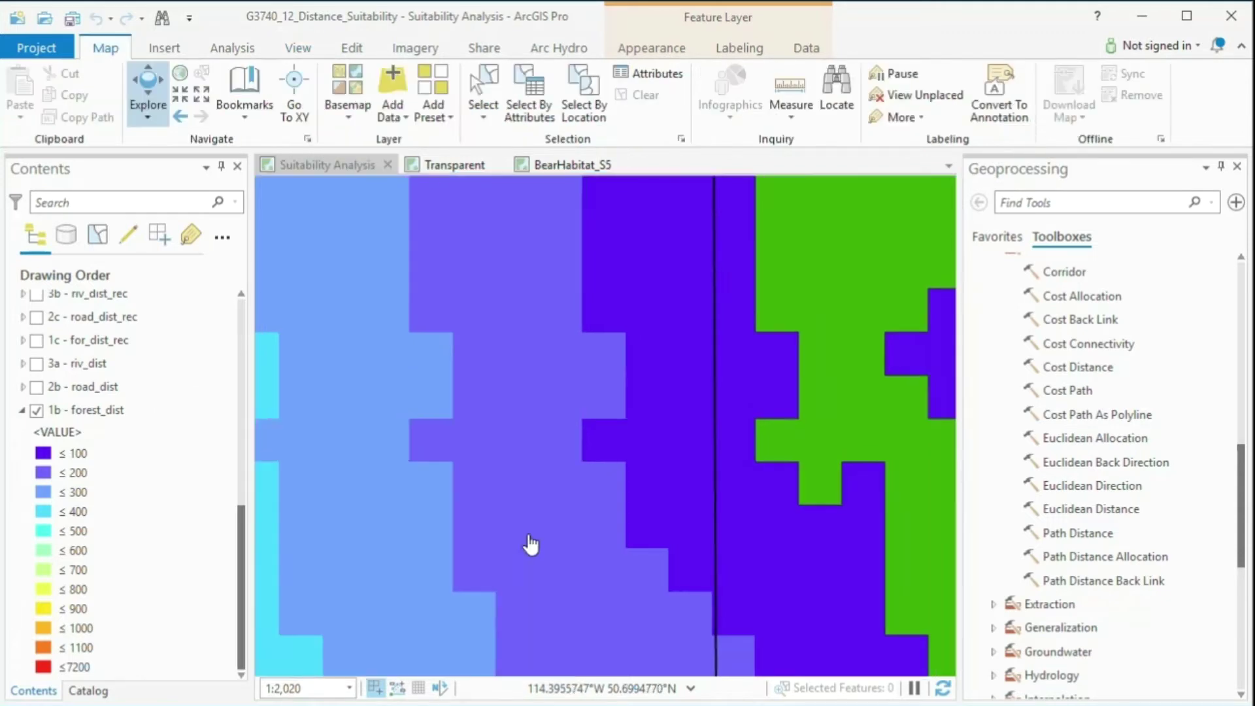
Step: Query a distant clearing cell (1064.483398), then close the pop-up and collapse the legend
scroll(527, 544, down, 8)
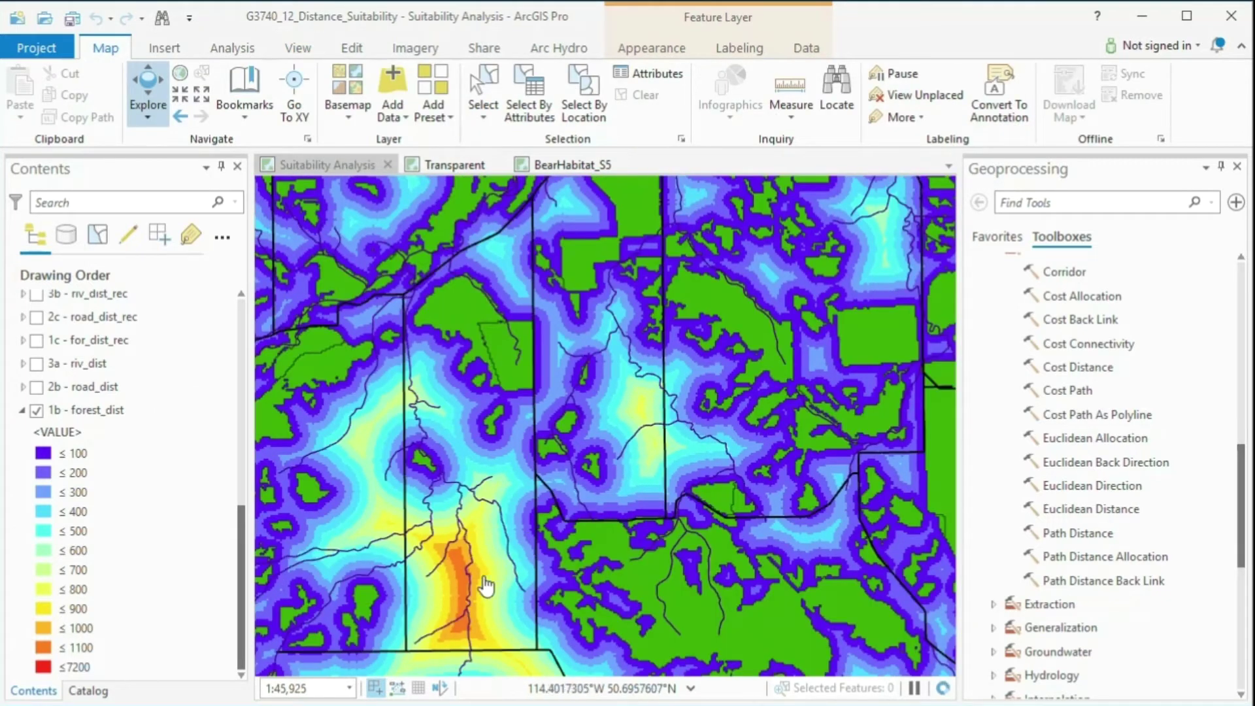
click(465, 591)
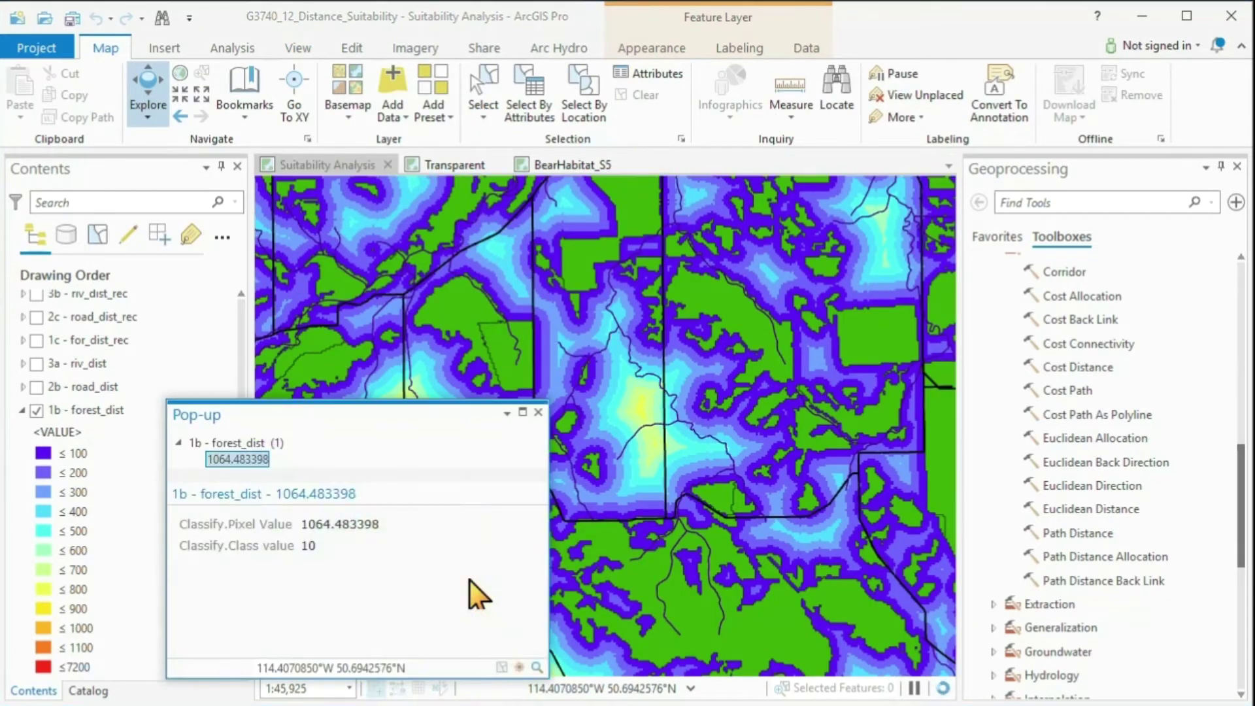
click(539, 414)
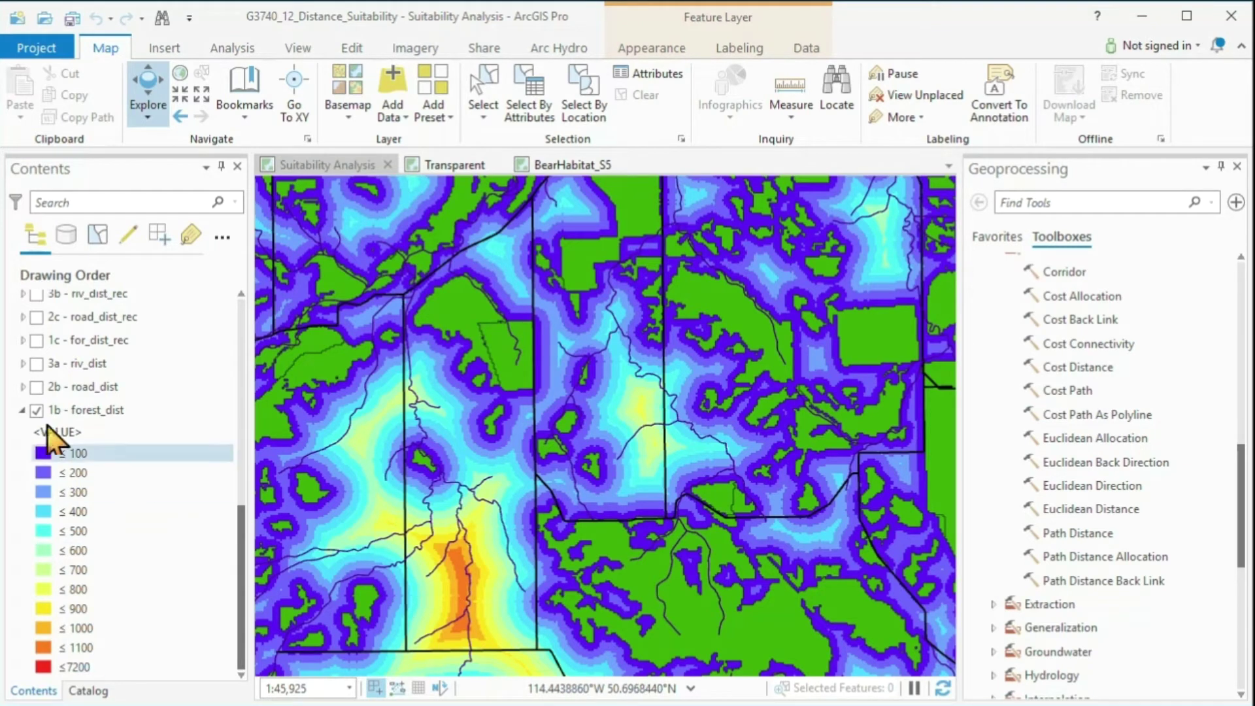
click(21, 410)
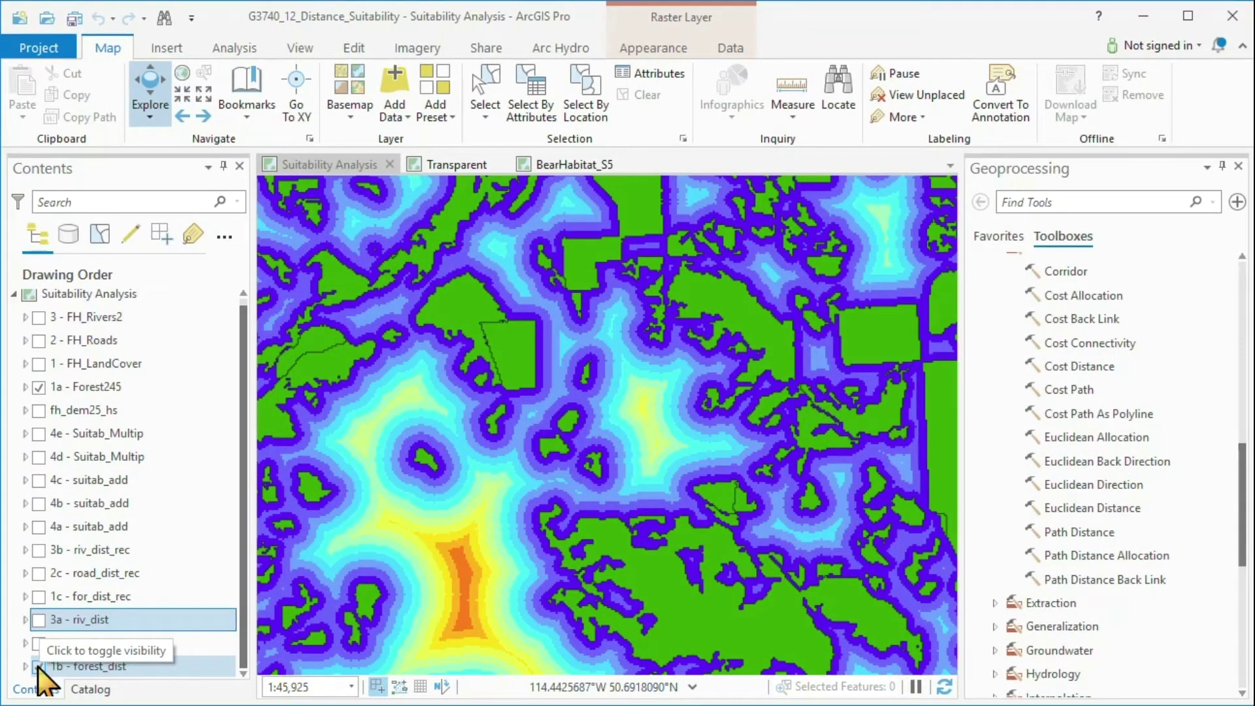
Step: Show the FH_Rivers2 lines together with the 3a - riv_dist river-distance raster
drag(245, 563, 247, 461)
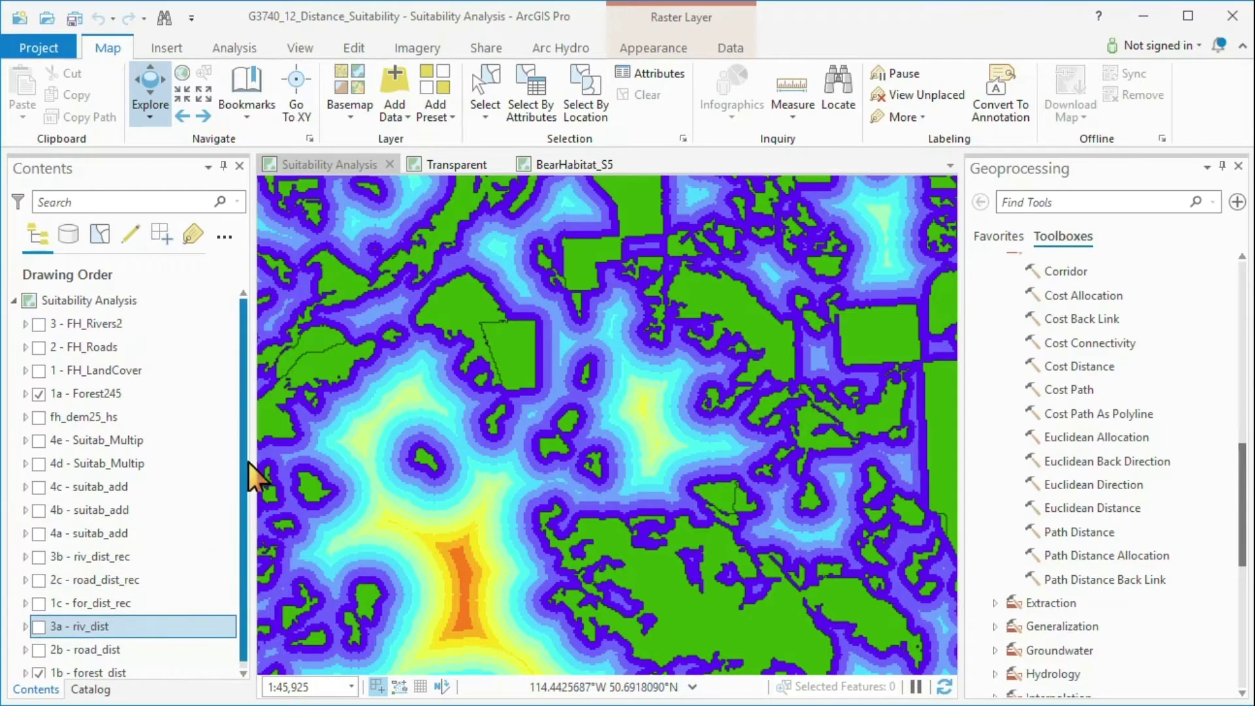
click(38, 323)
click(38, 626)
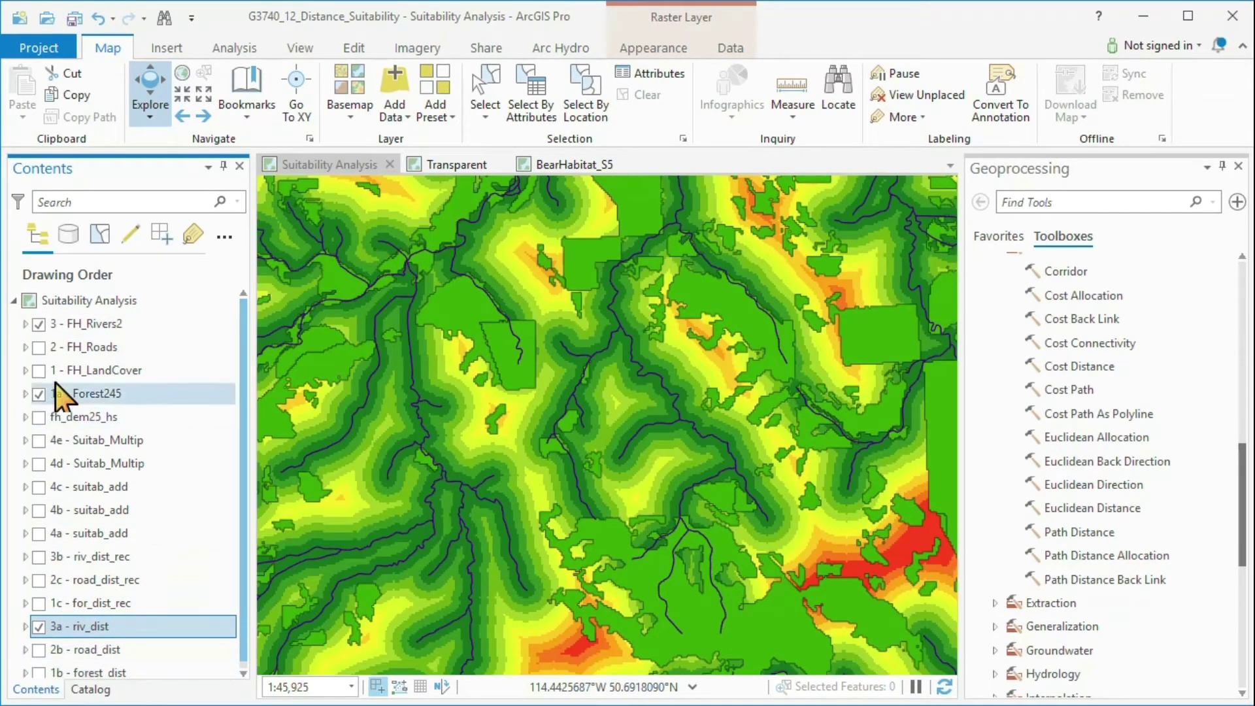
Step: Switch to the FH_Roads lines over the 2b - road_dist raster, hiding rivers and riv_dist
click(38, 348)
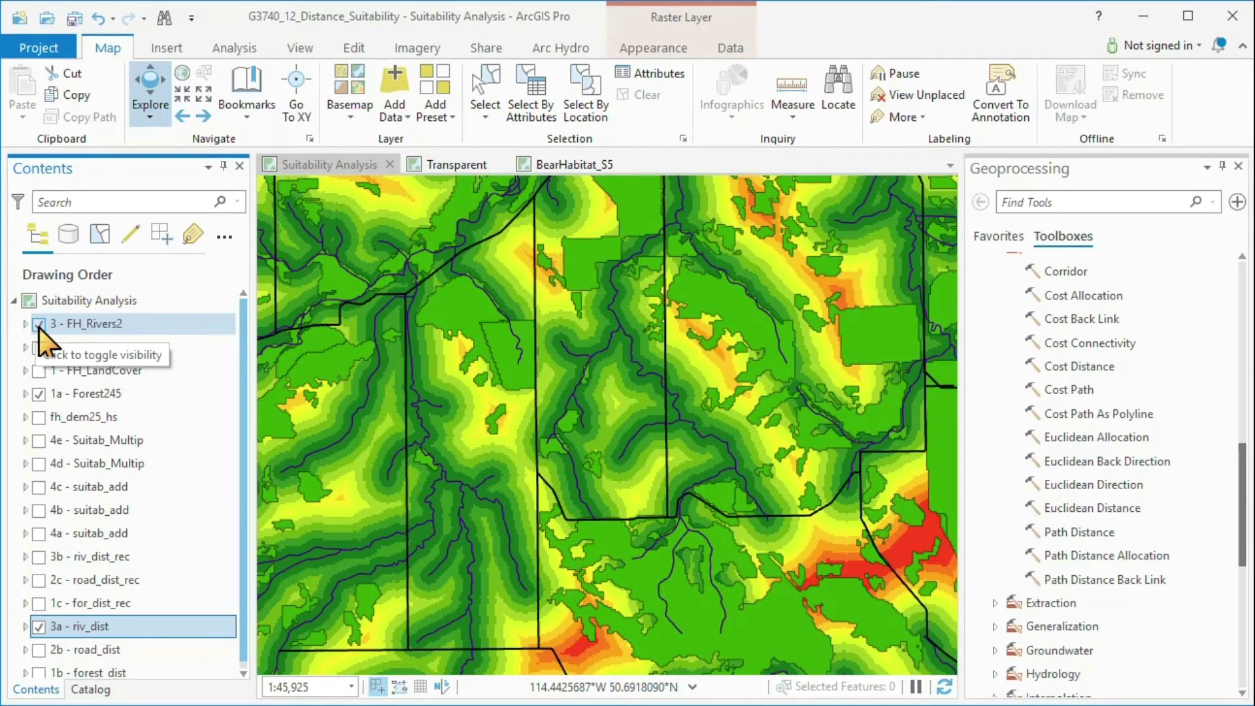
click(38, 324)
click(39, 649)
click(39, 626)
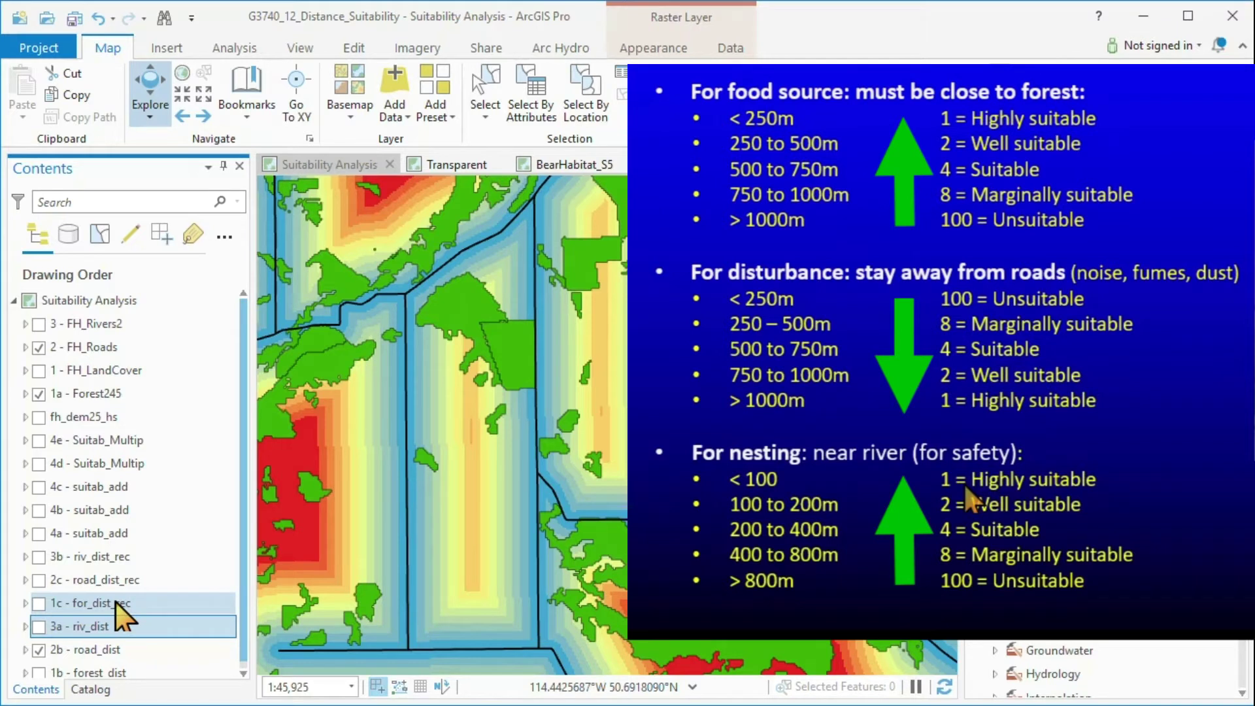
Step: Display the reclassified for_dist_rec layer and review its legend classes
drag(246, 561, 239, 589)
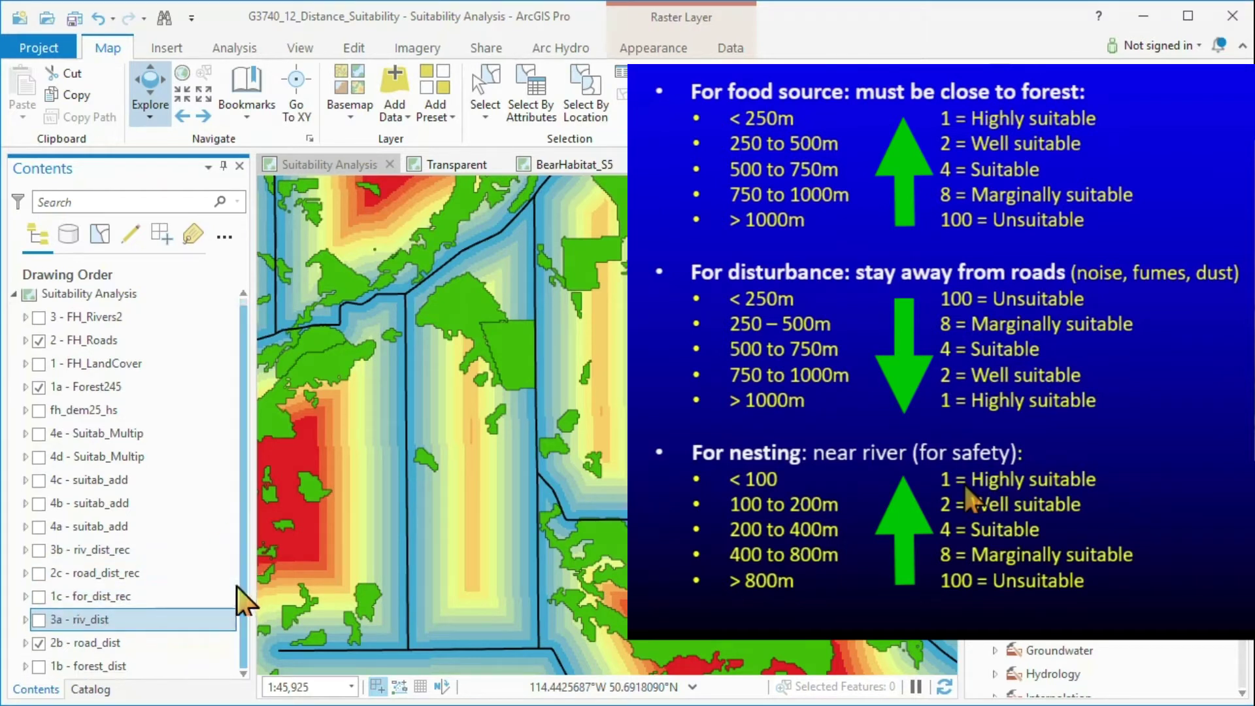
click(25, 596)
drag(243, 551, 250, 578)
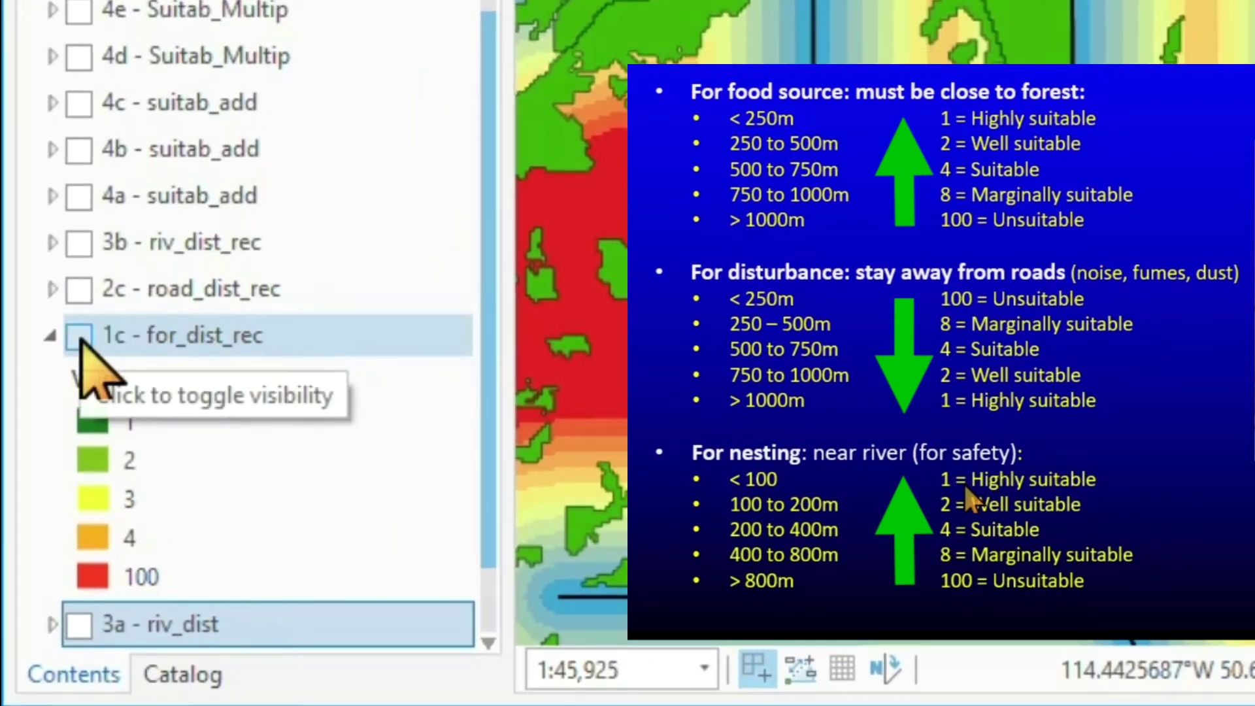
click(80, 337)
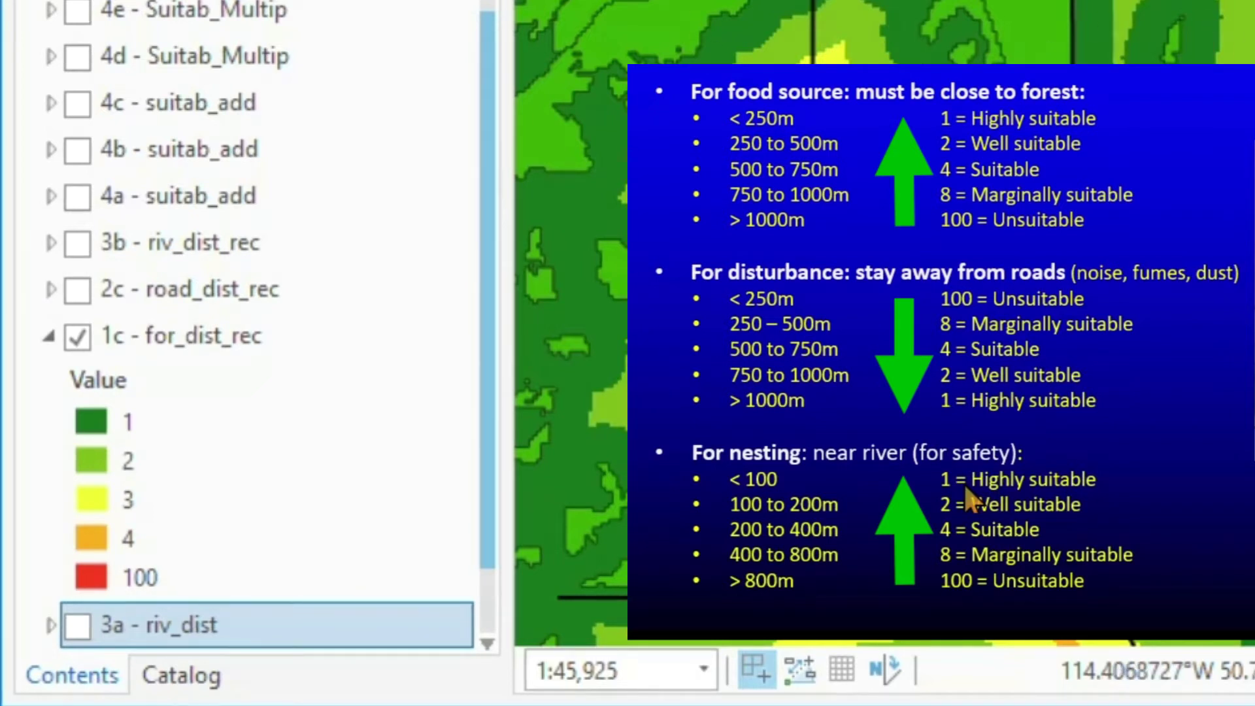
click(50, 336)
Step: Show road_dist_rec, then 3b - riv_dist_rec with its 1, 2, 4, 8, 100 classes listed
click(76, 444)
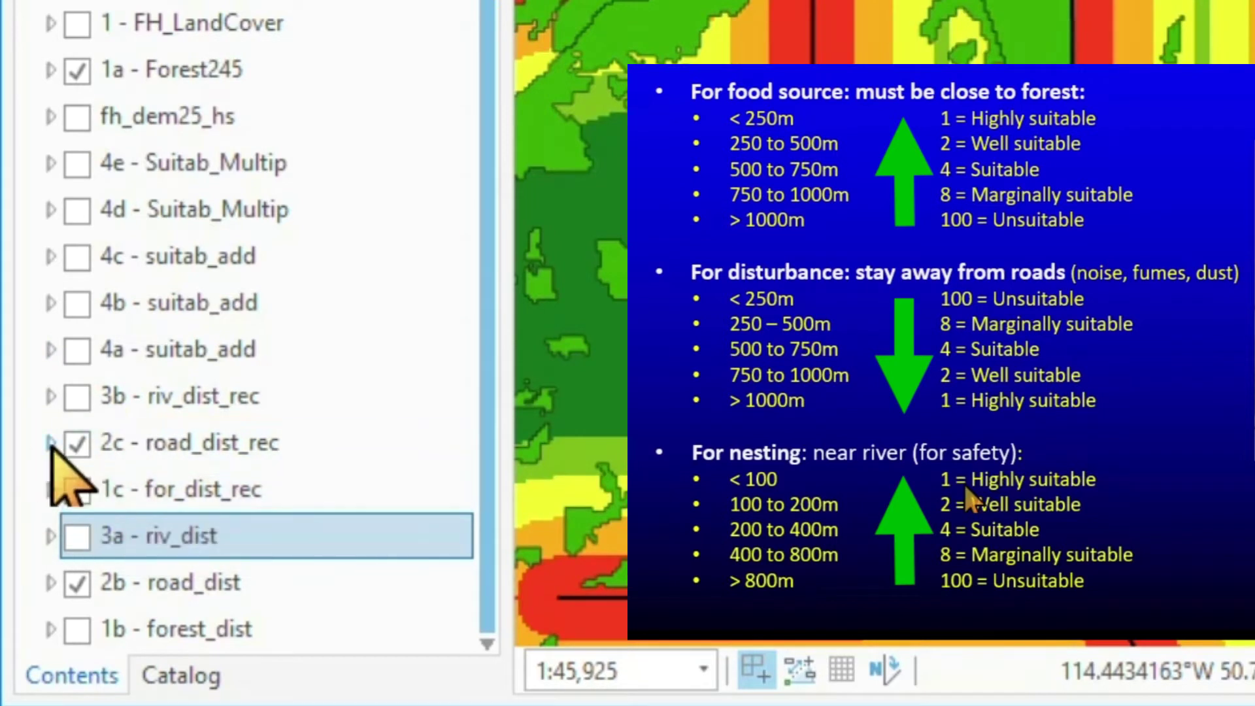
click(51, 443)
scroll(407, 383, down, 3)
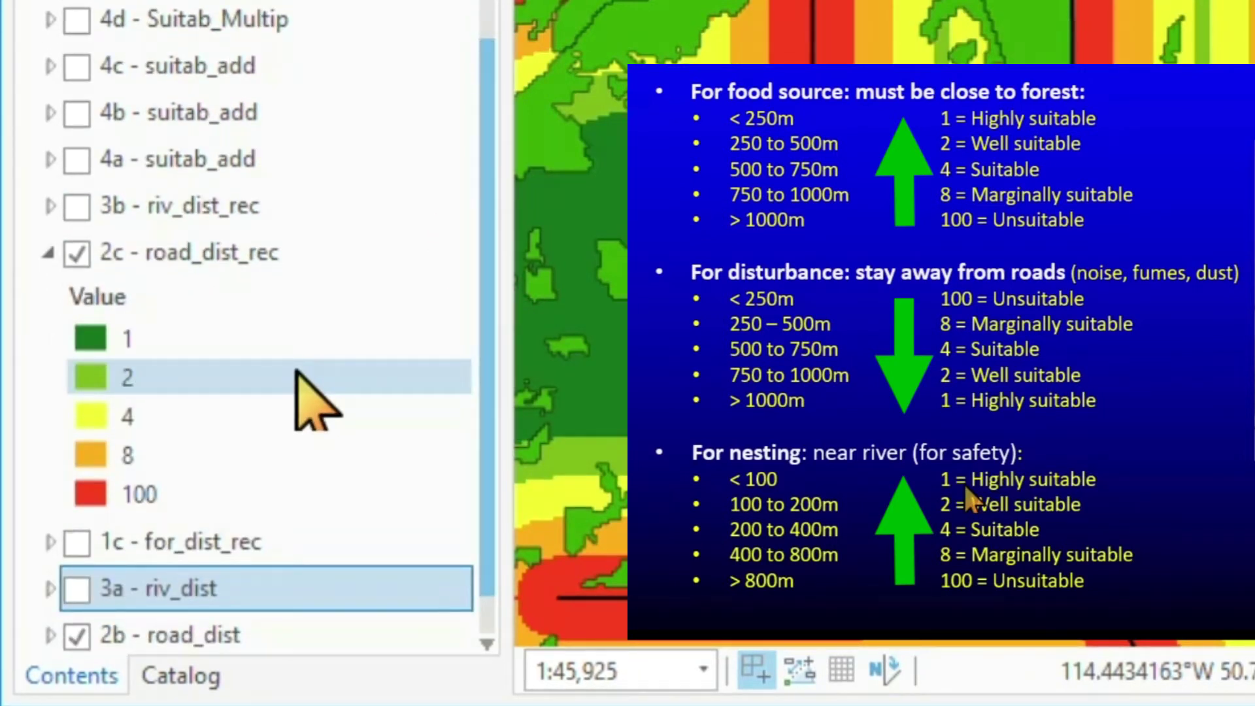
click(48, 252)
click(77, 396)
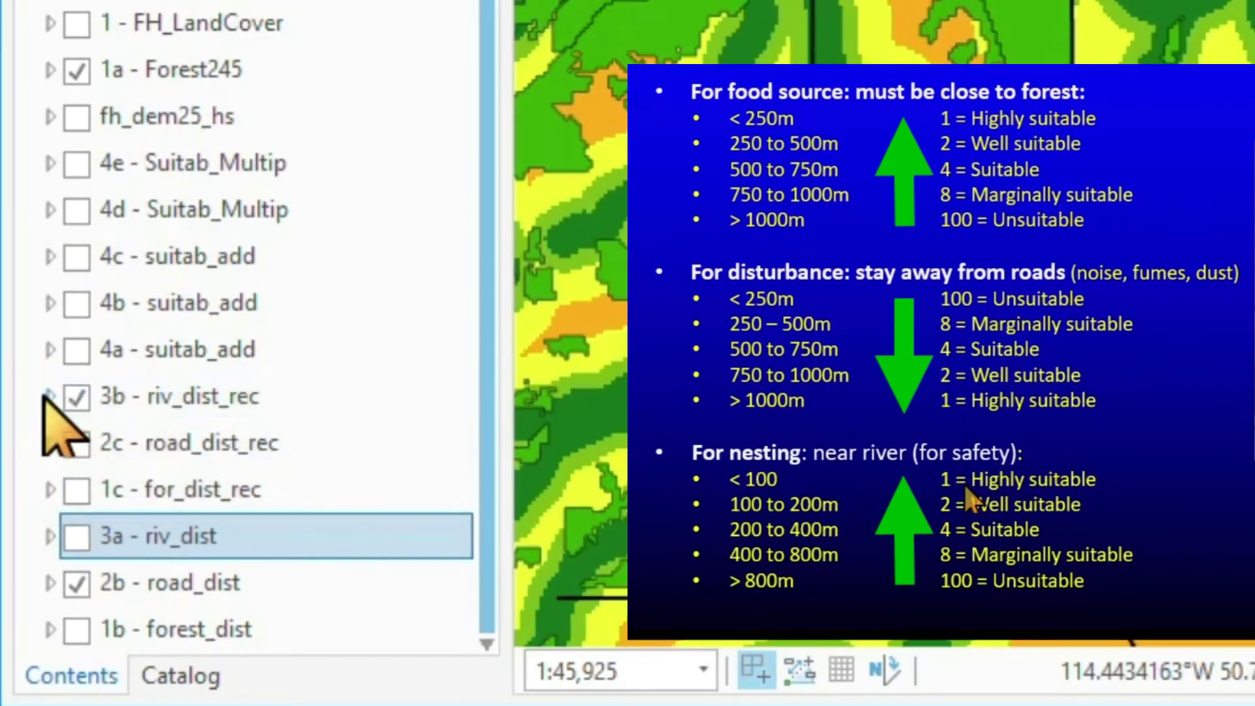
click(49, 397)
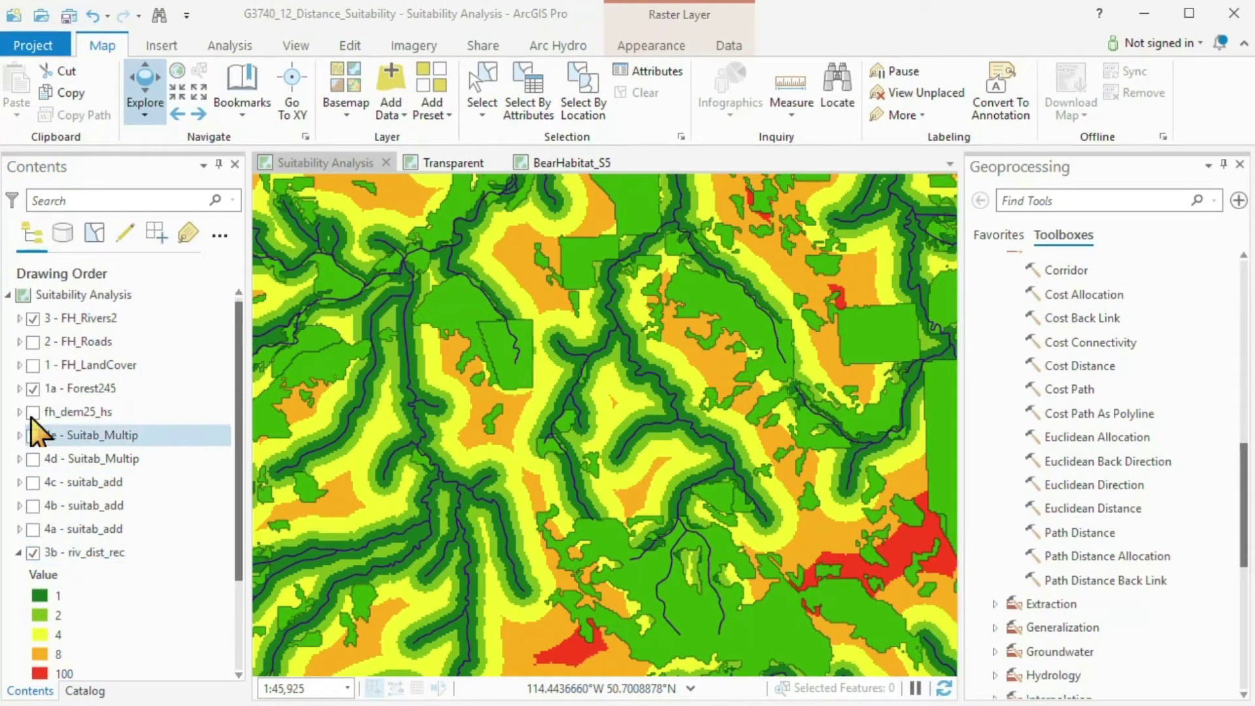
Step: Hide 1a - Forest245 and 3b - riv_dist_rec, and display 4a - suitab_add
click(33, 388)
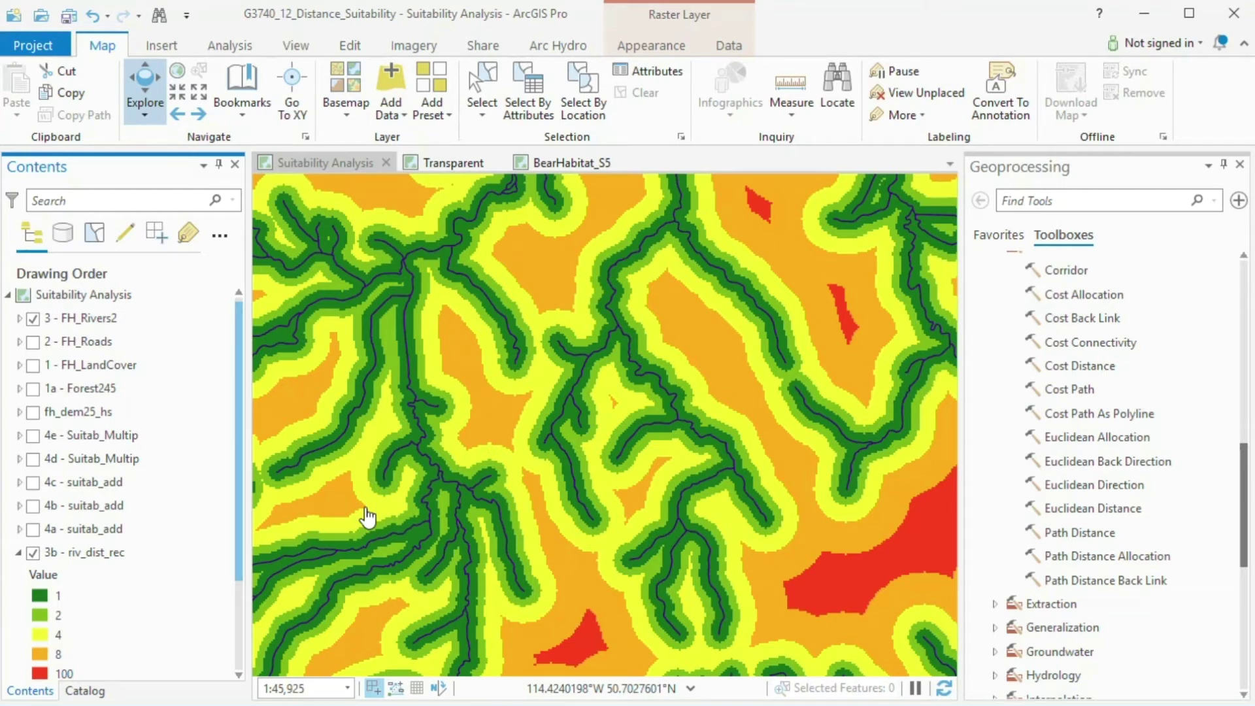
click(18, 552)
click(32, 552)
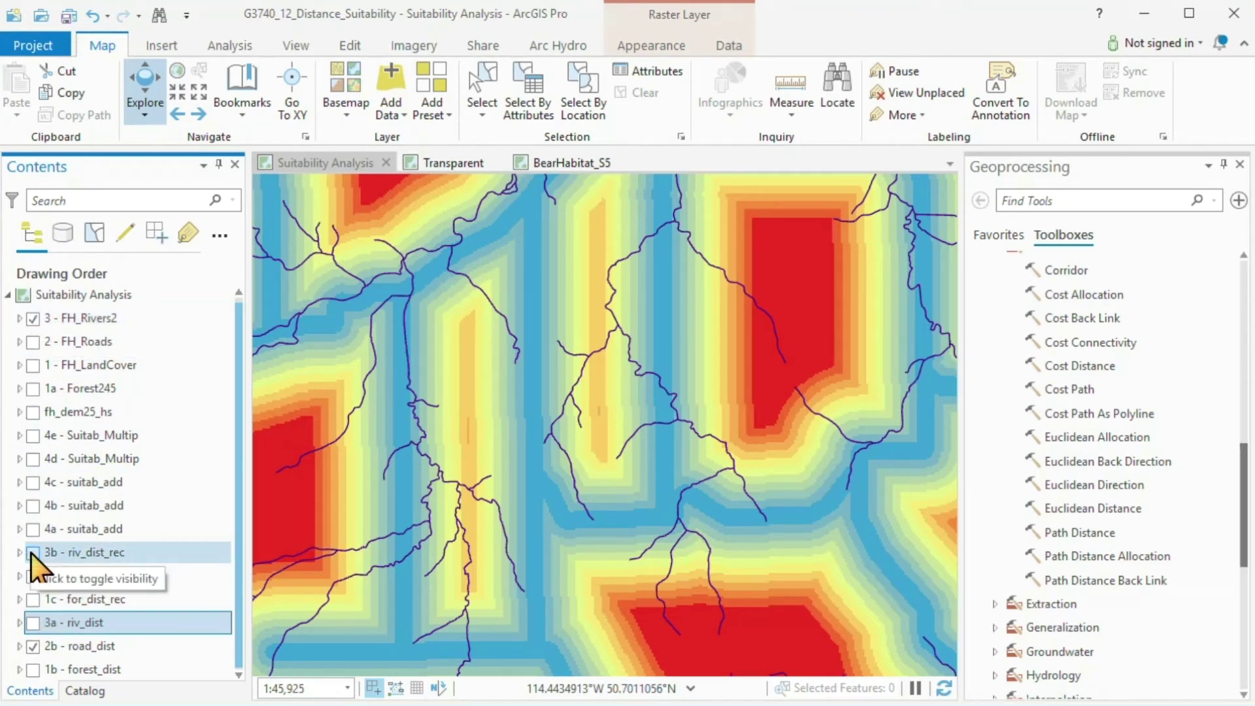
click(32, 529)
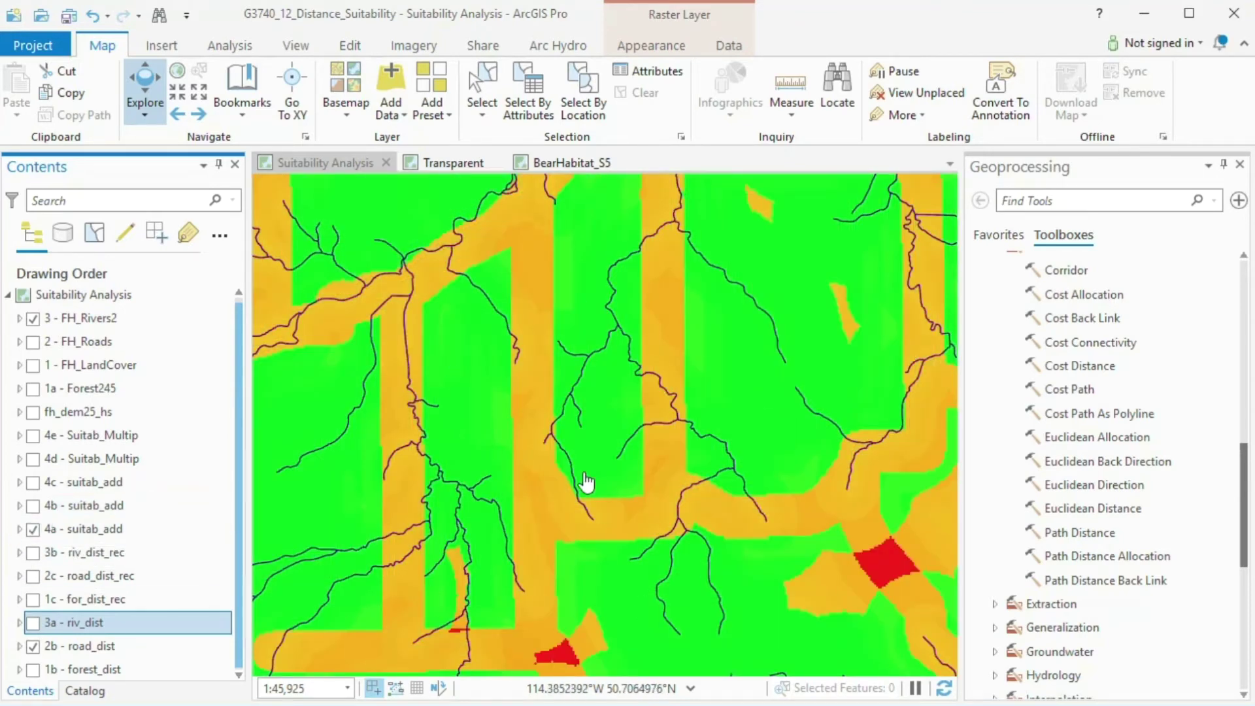
Step: Expand the 4a - suitab_add legend to view its 3–300 value range
click(19, 529)
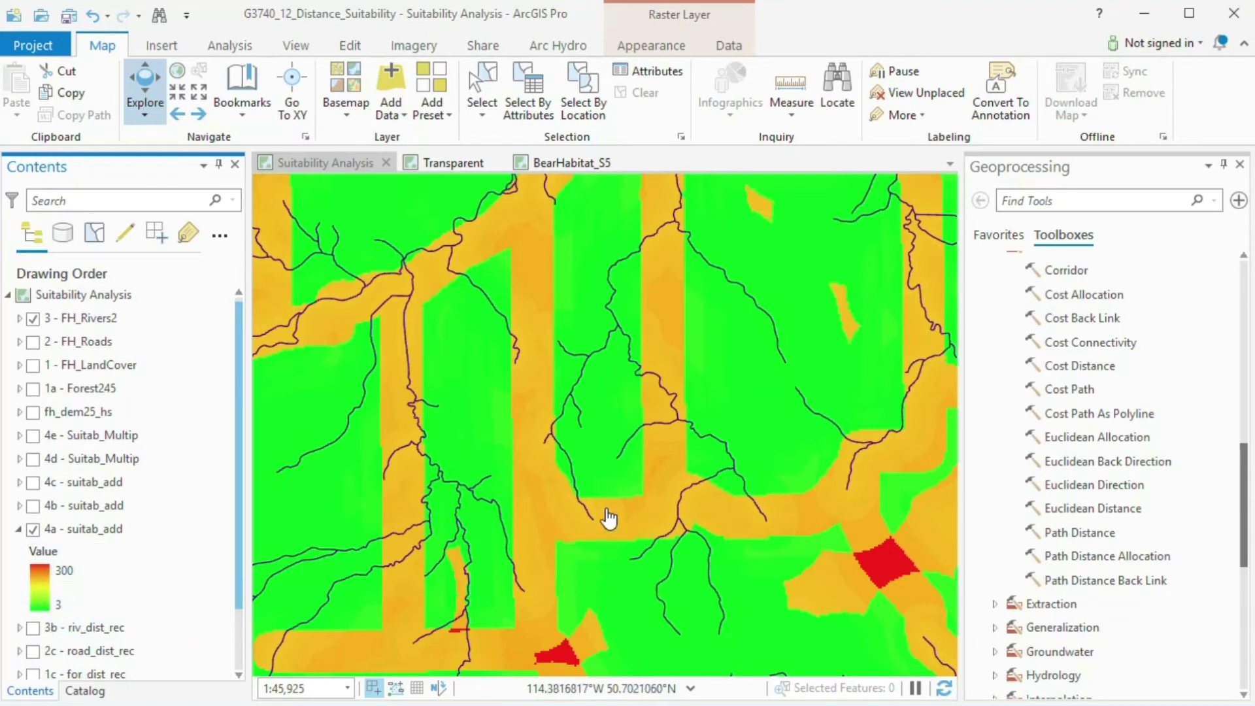
Step: Replace 4a with the graduated 4b - suitab_add layer and turn on 2 - FH_Roads
click(19, 530)
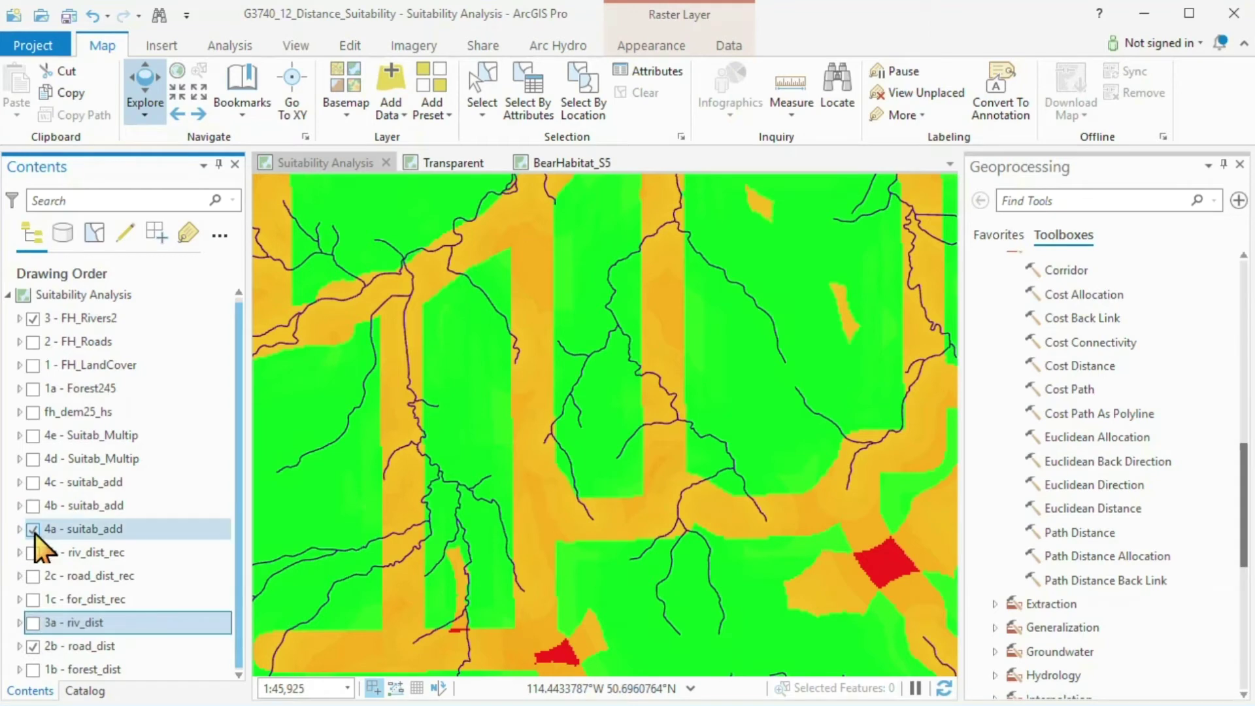
click(33, 529)
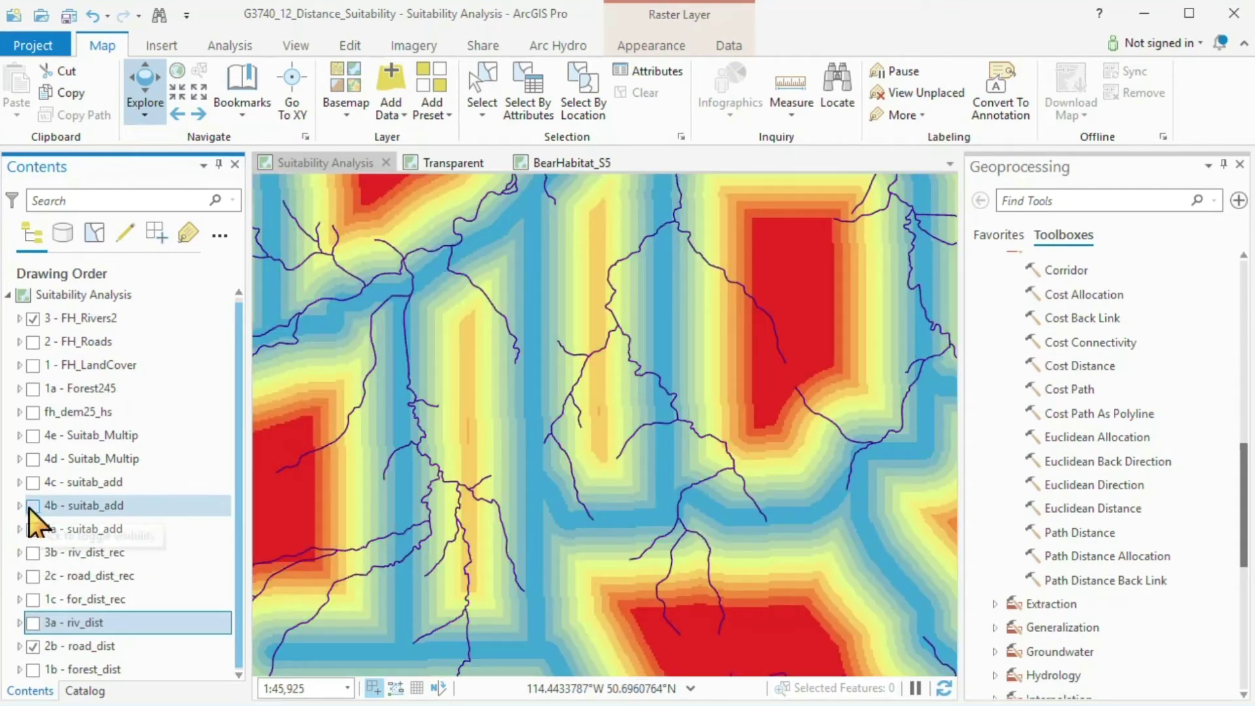
click(19, 506)
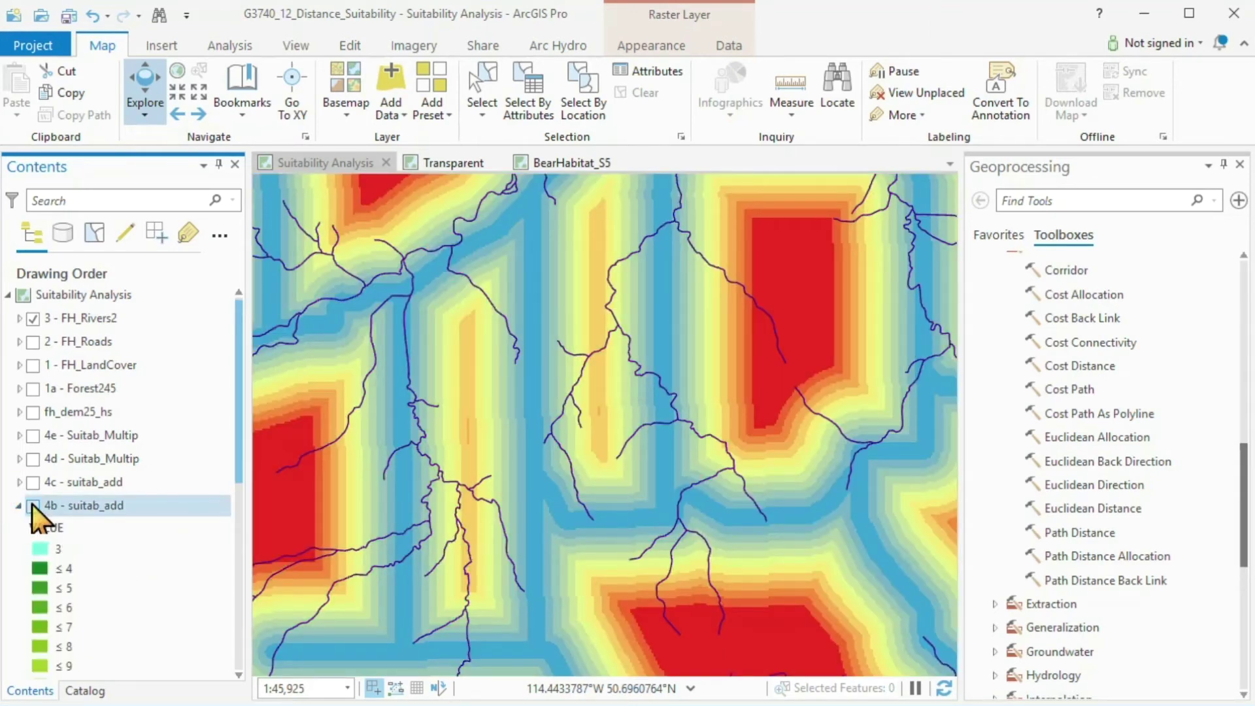
click(33, 505)
drag(237, 413, 243, 493)
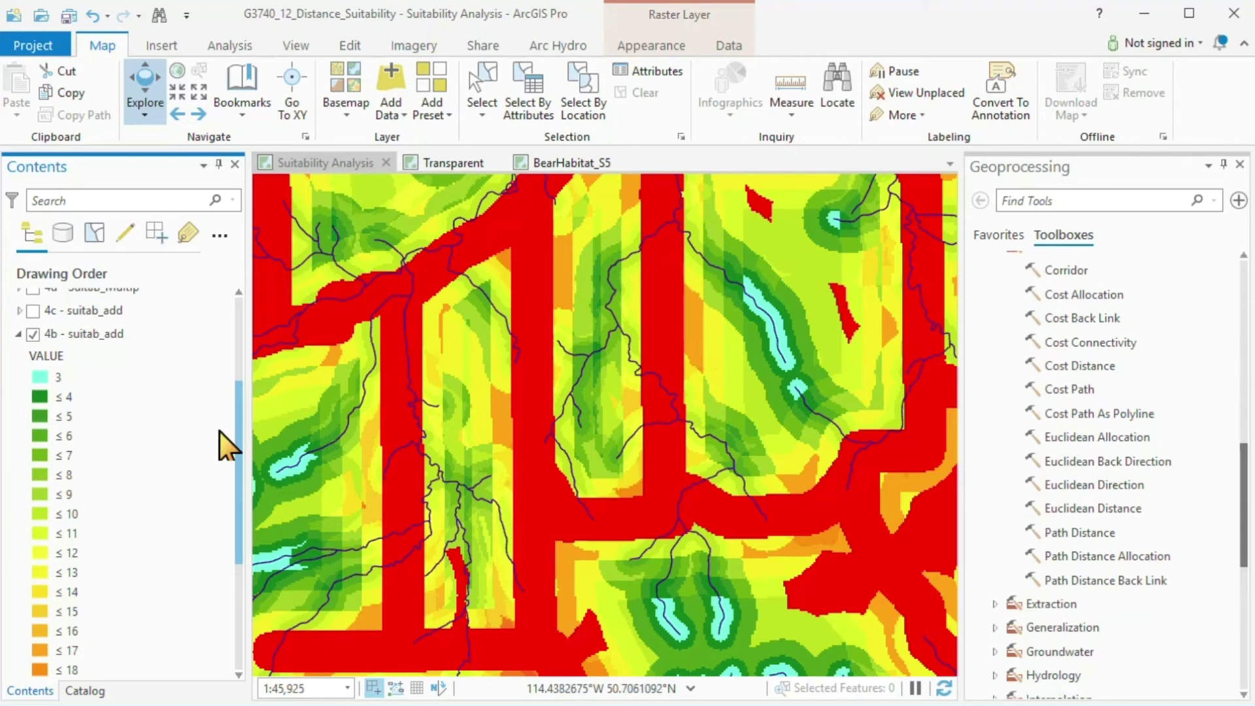
drag(238, 465, 233, 364)
click(33, 347)
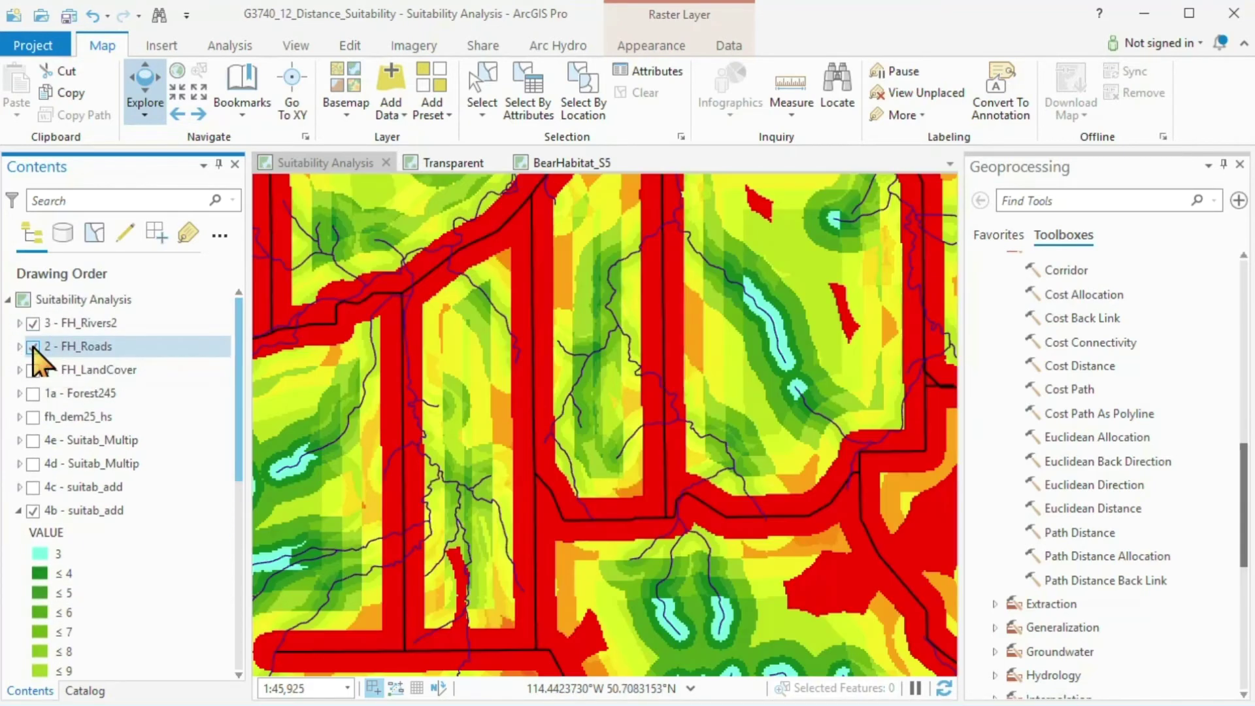
Step: Show Forest245 with a Ginger Pink fill at about 54% transparency
click(32, 393)
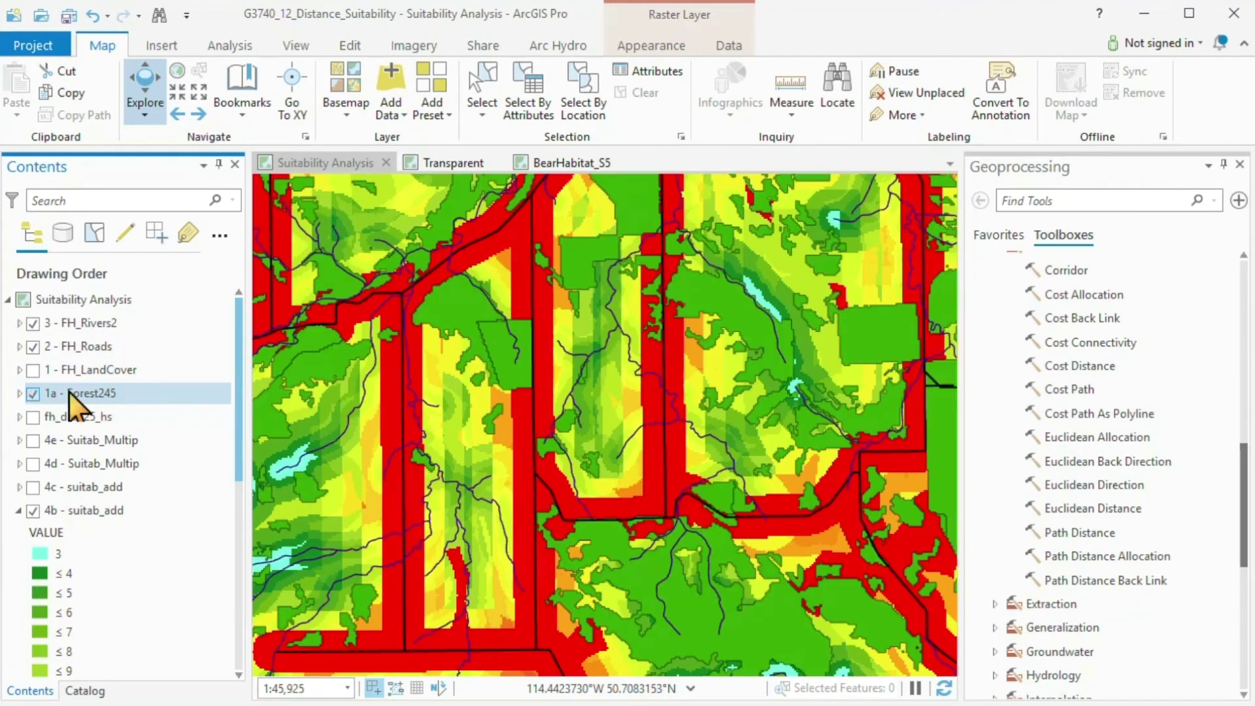
click(88, 393)
click(39, 417)
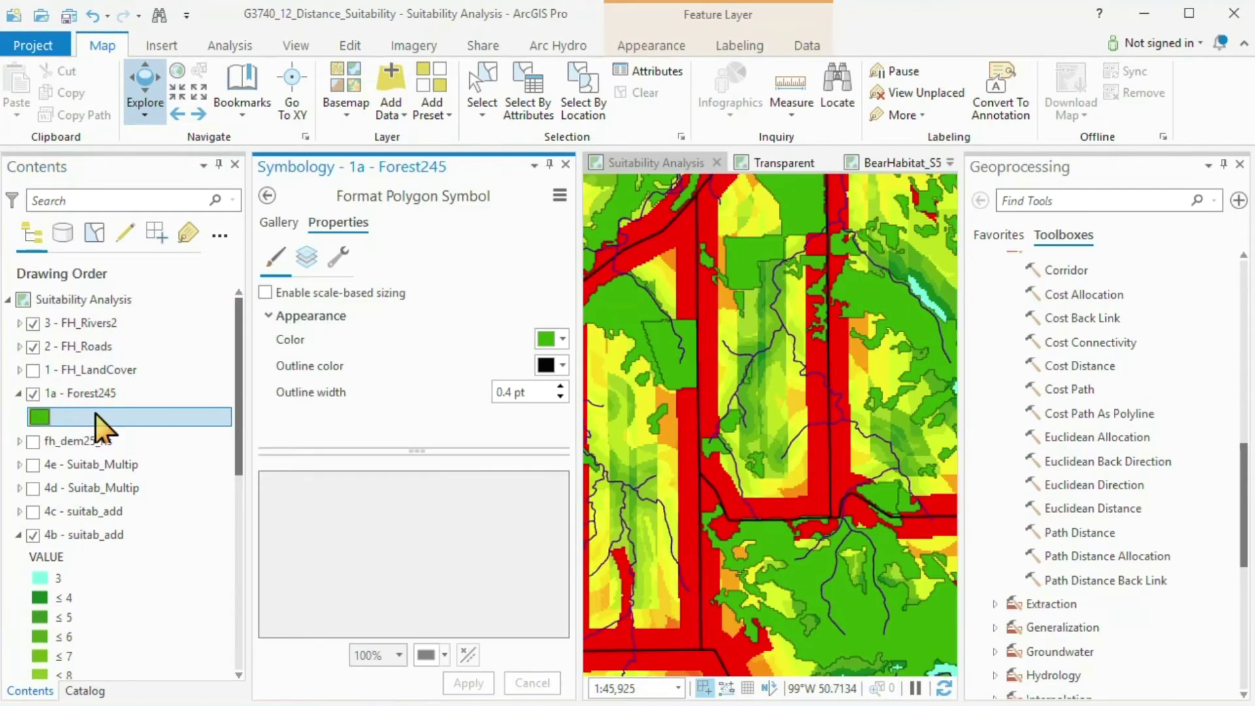
click(552, 339)
click(772, 446)
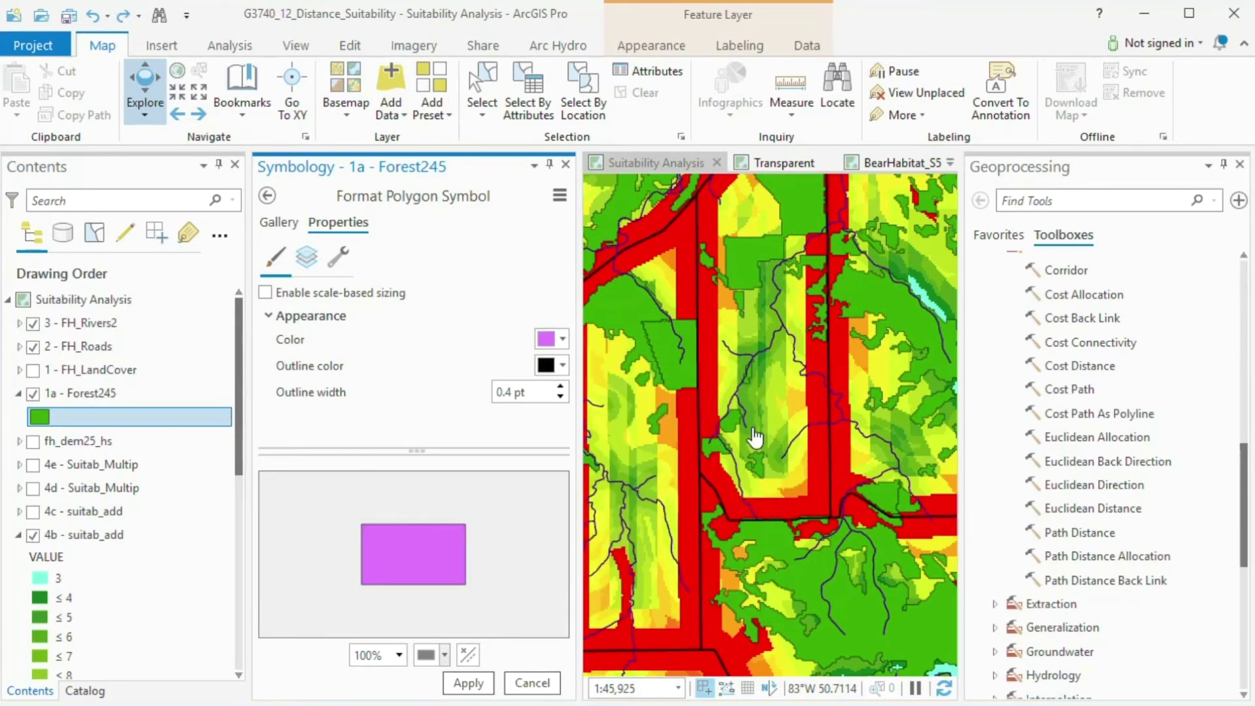
click(566, 164)
click(757, 401)
click(651, 45)
drag(247, 71, 293, 82)
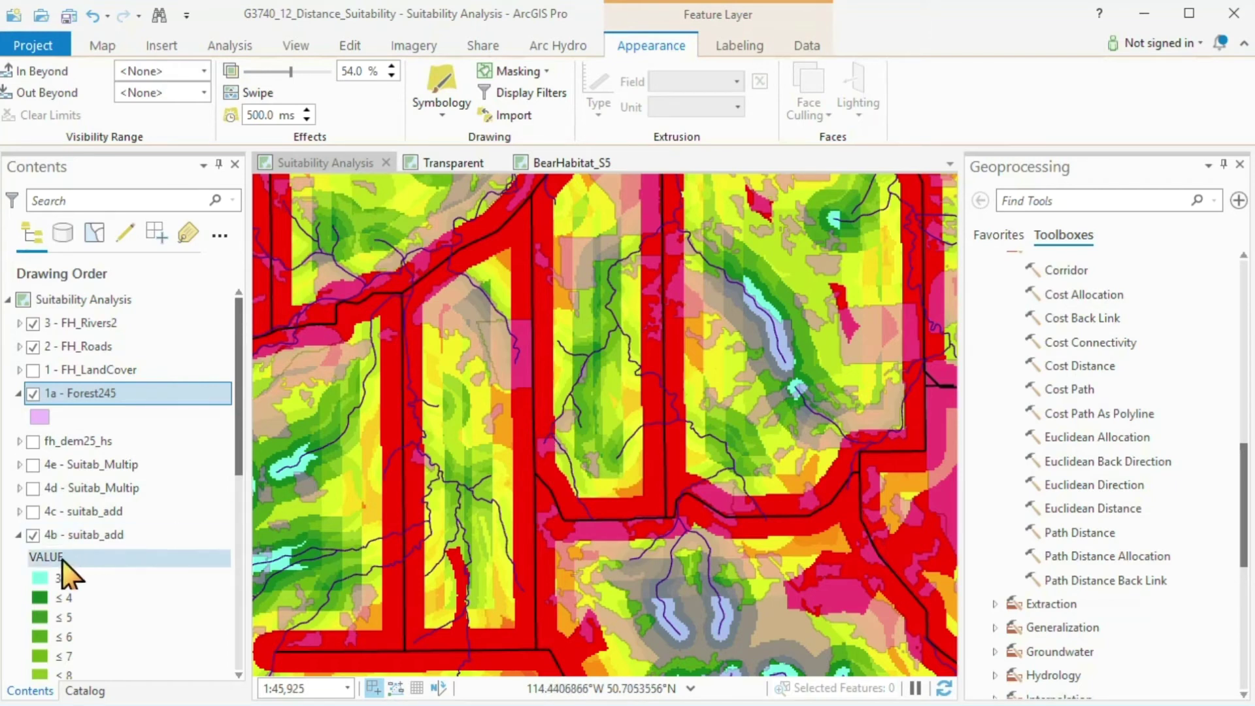
Step: Hide 4b and show 4c - suitab_add with its ≤6 Highly Suitable to >24 Unsuitable legend
click(18, 534)
click(31, 535)
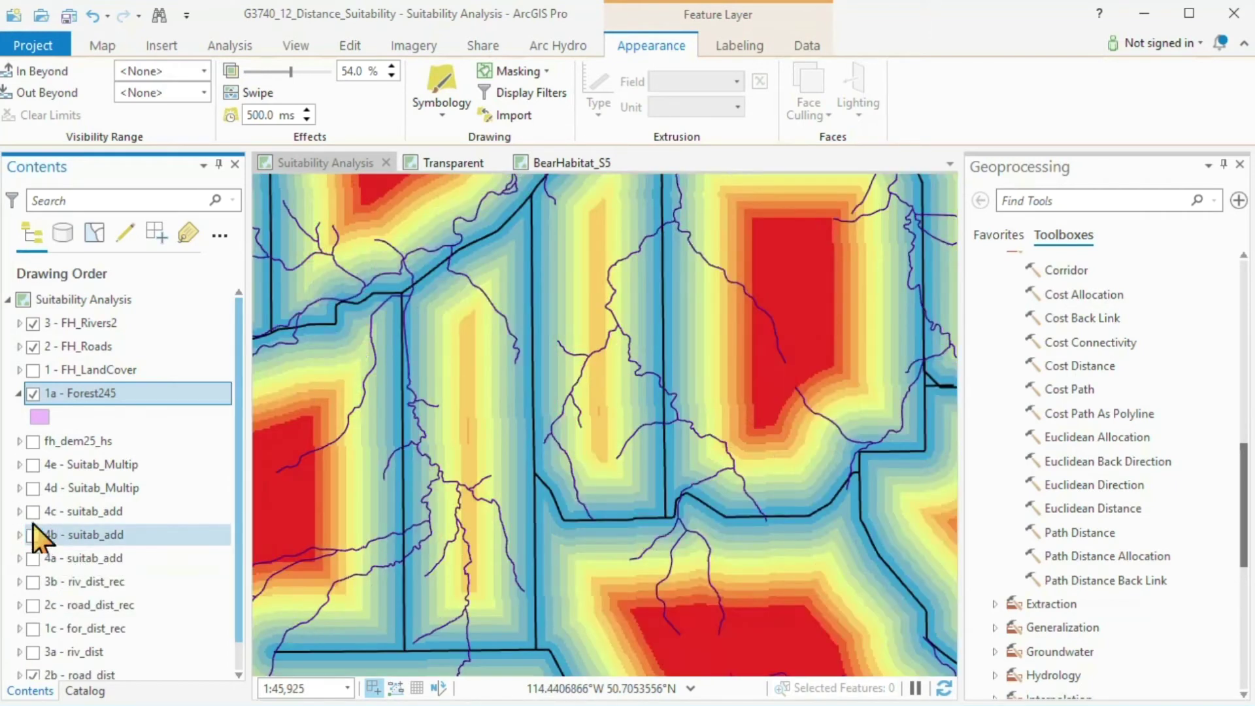
click(28, 512)
click(19, 512)
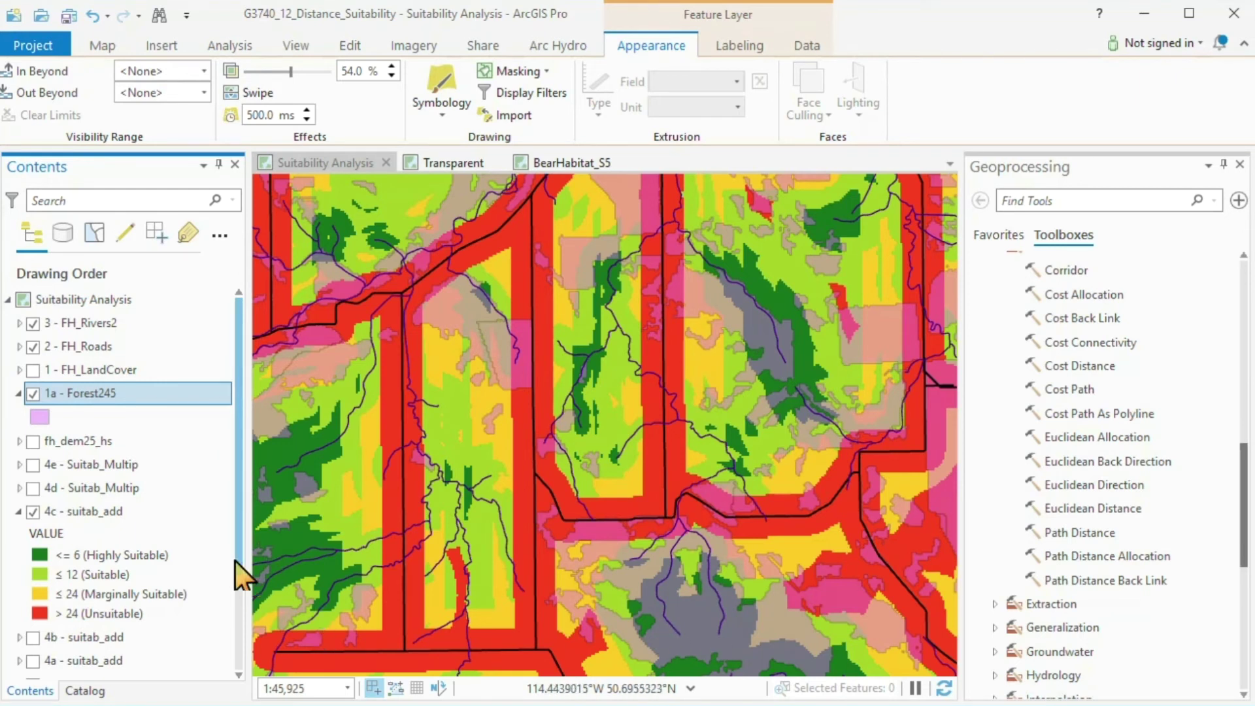
Step: Hide 4c - suitab_add and display 4d - Suitab_Multip with its ≤8 to ≤1000000 legend expanded
click(19, 512)
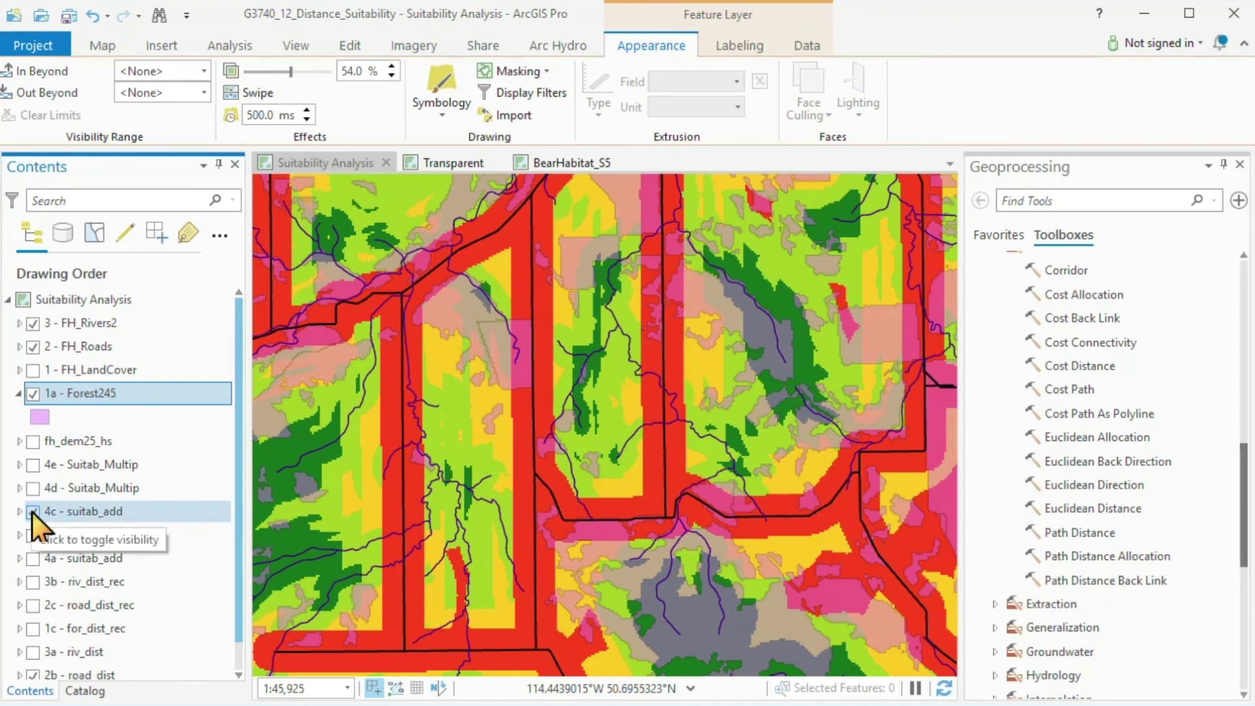
click(32, 511)
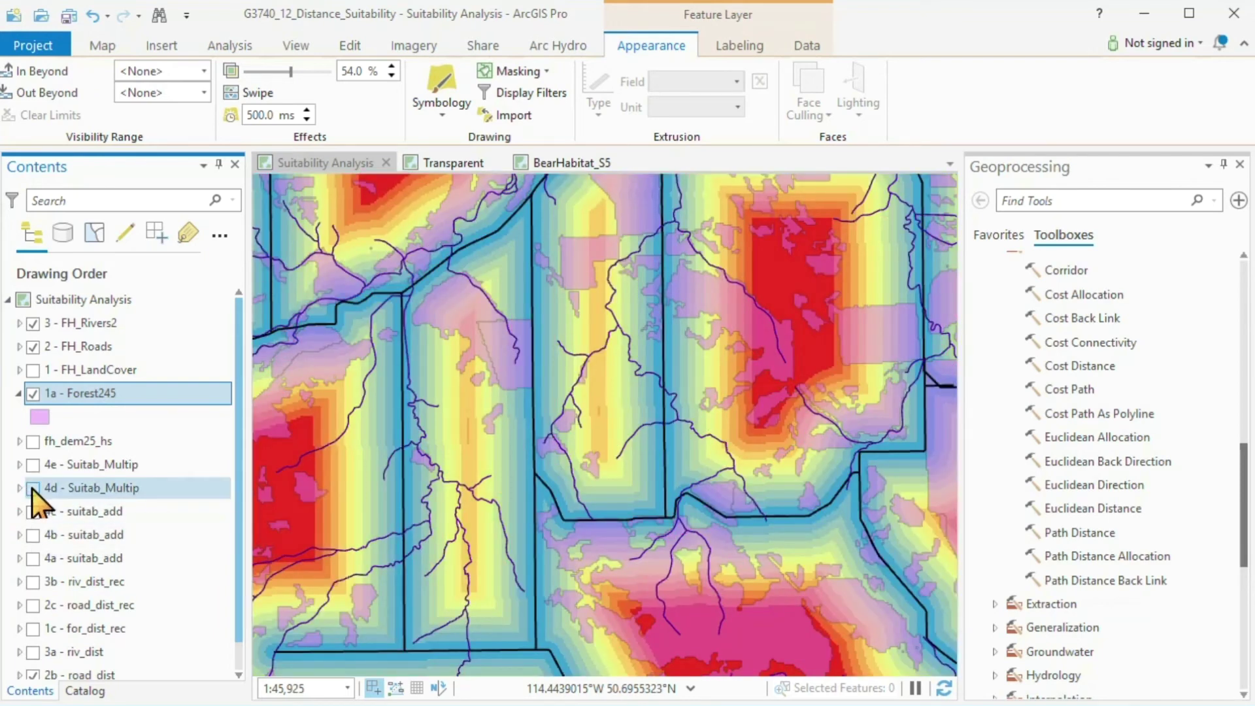
click(33, 489)
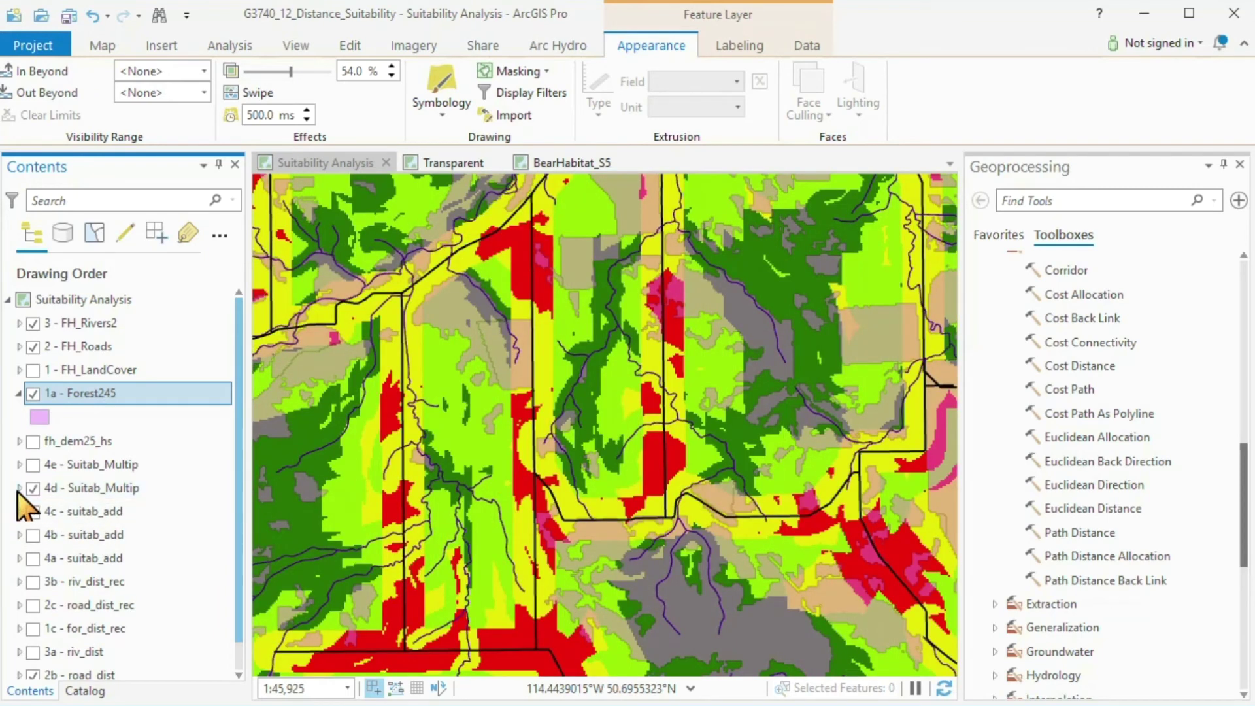
click(19, 489)
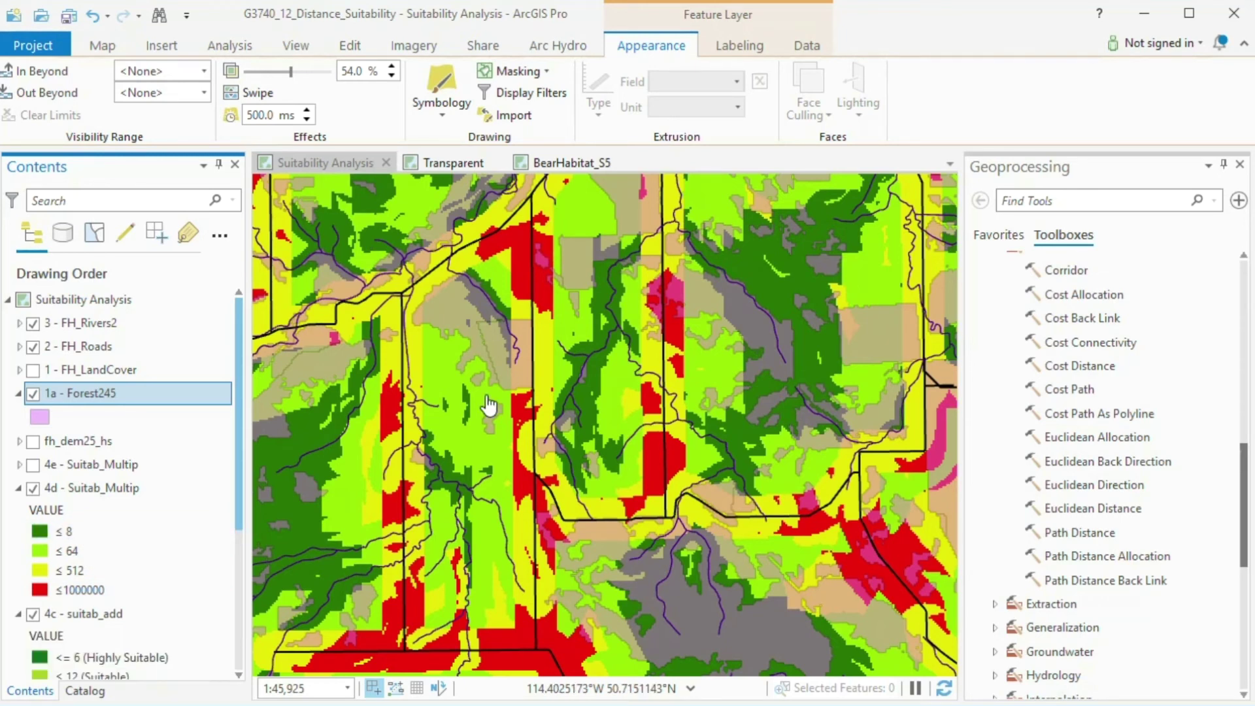
Step: Hide 4c and 4d, then display 4e - Suitab_Multip with its ≤1 to ≤1000000 legend expanded
click(32, 614)
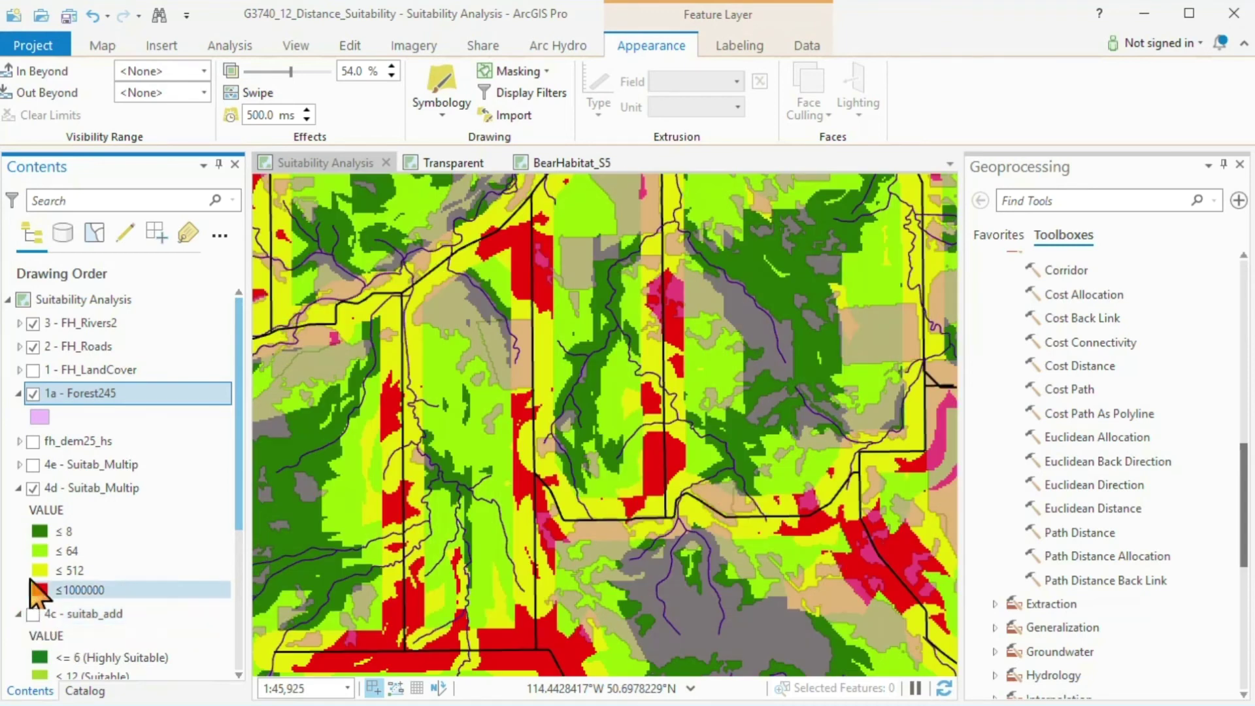
click(32, 488)
click(33, 464)
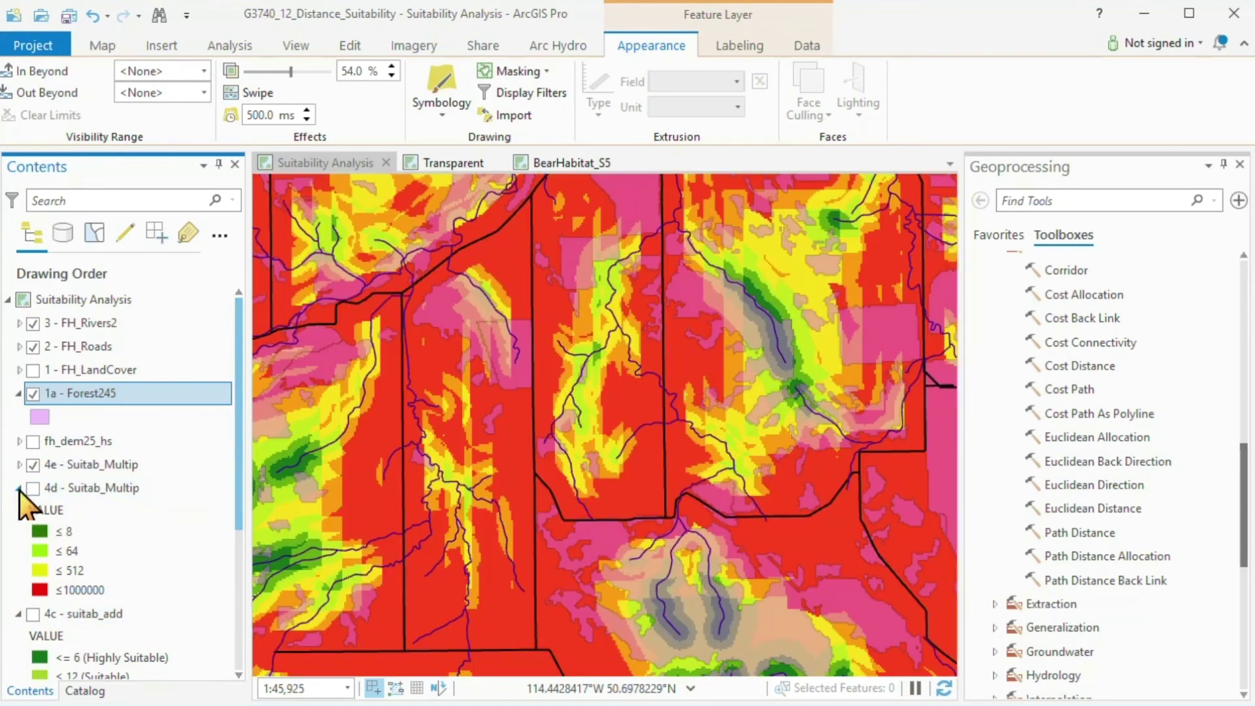
click(18, 487)
click(18, 464)
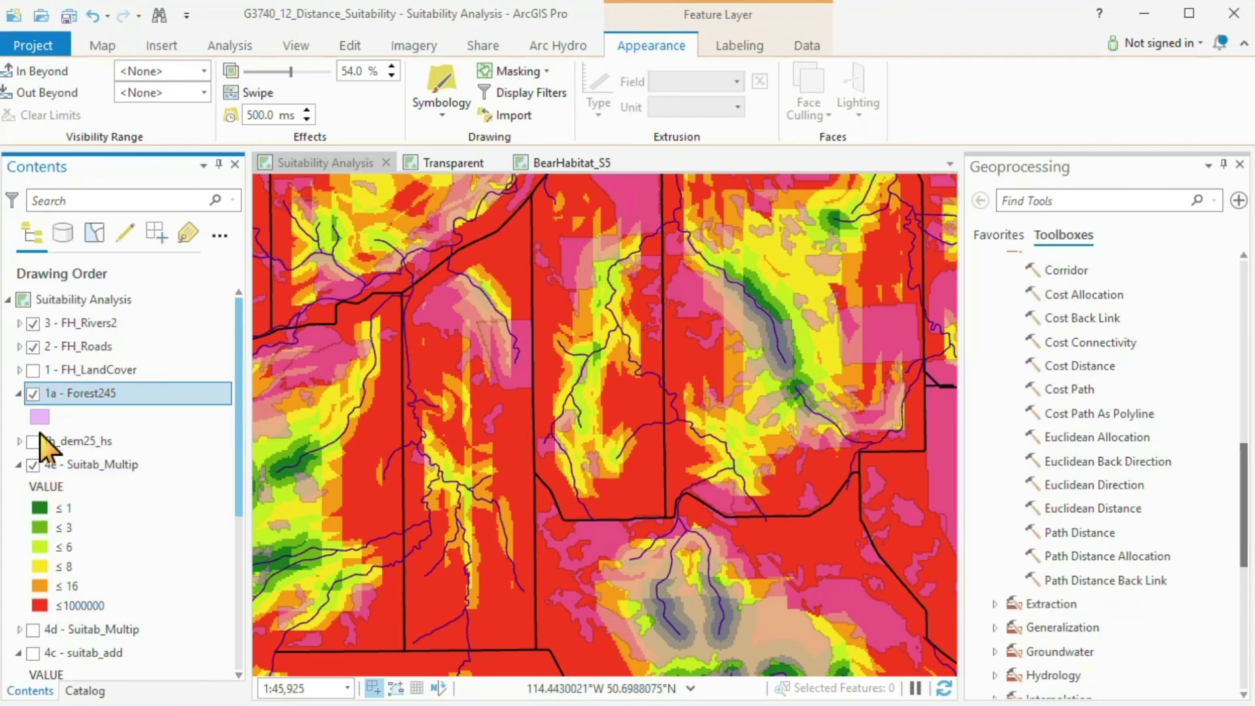
Step: Turn off the 1a - Forest245 overlay
scroll(34, 405, down, 2)
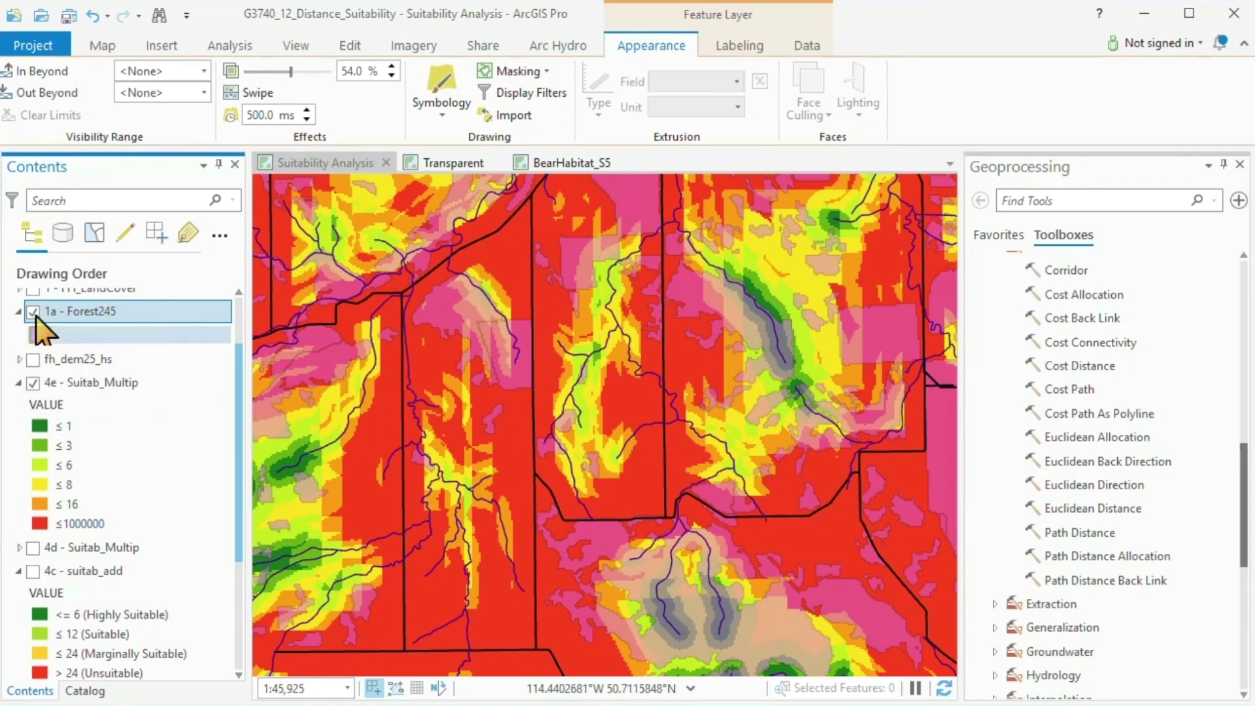
drag(241, 416, 243, 362)
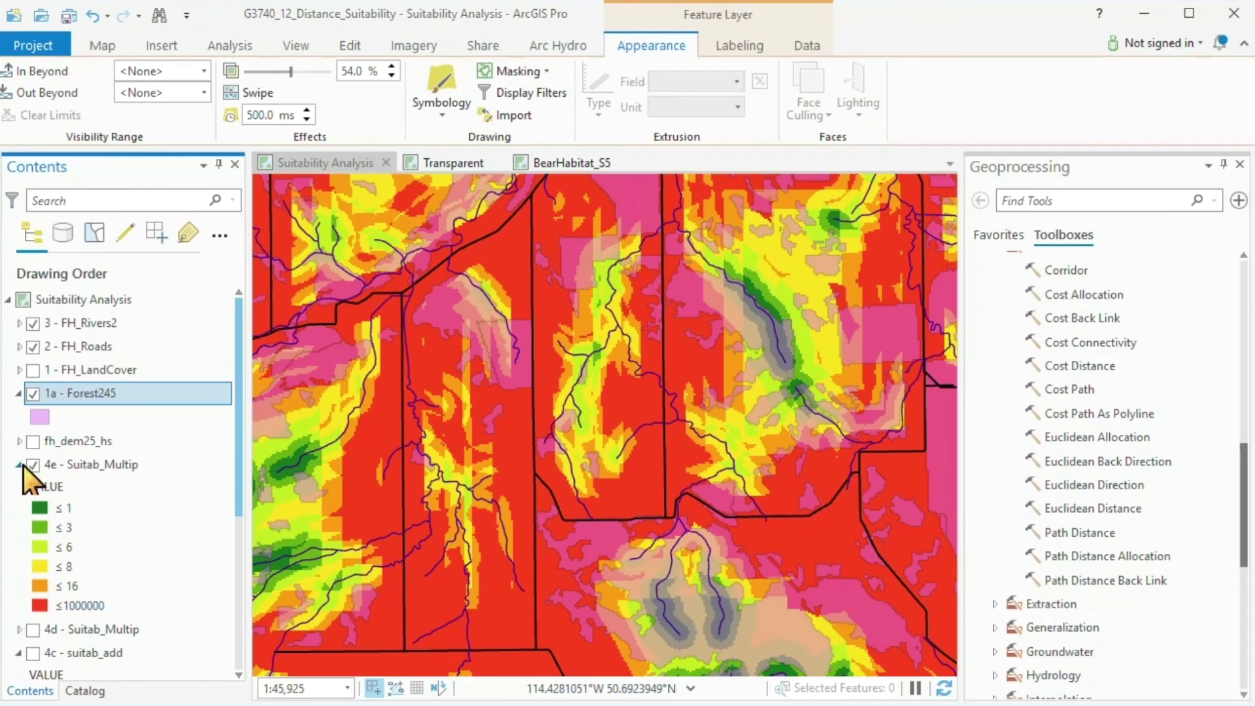
click(32, 393)
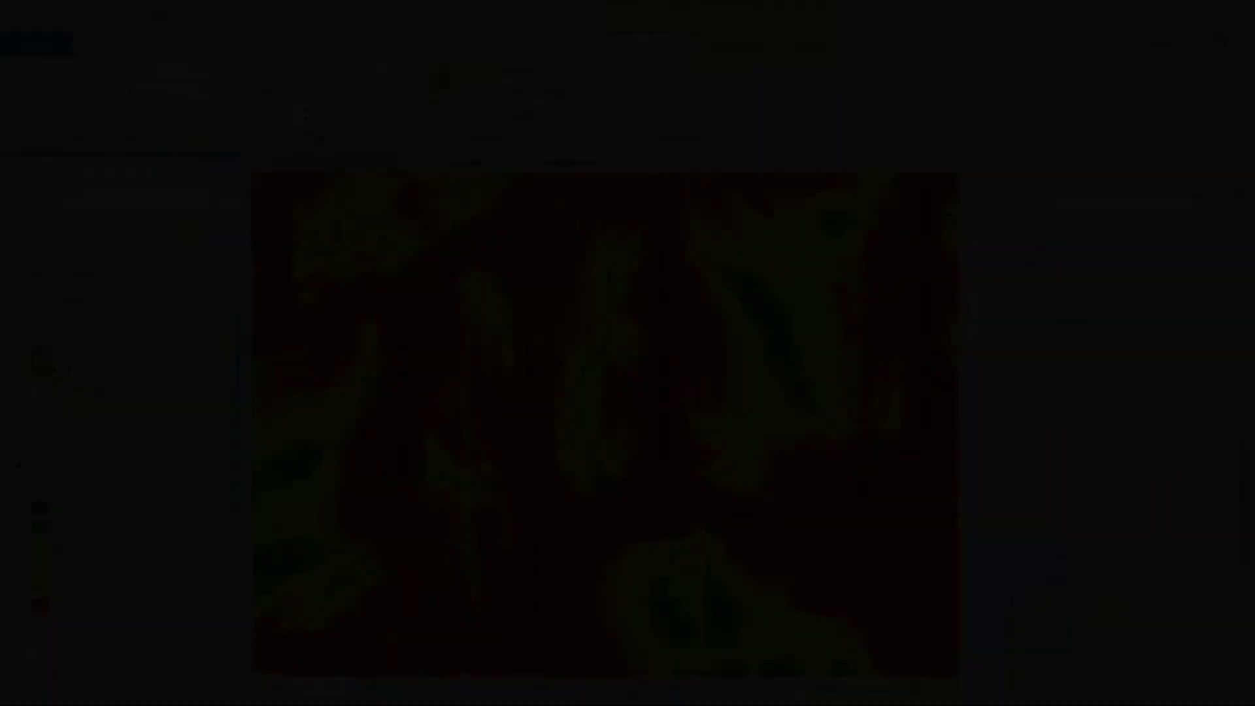